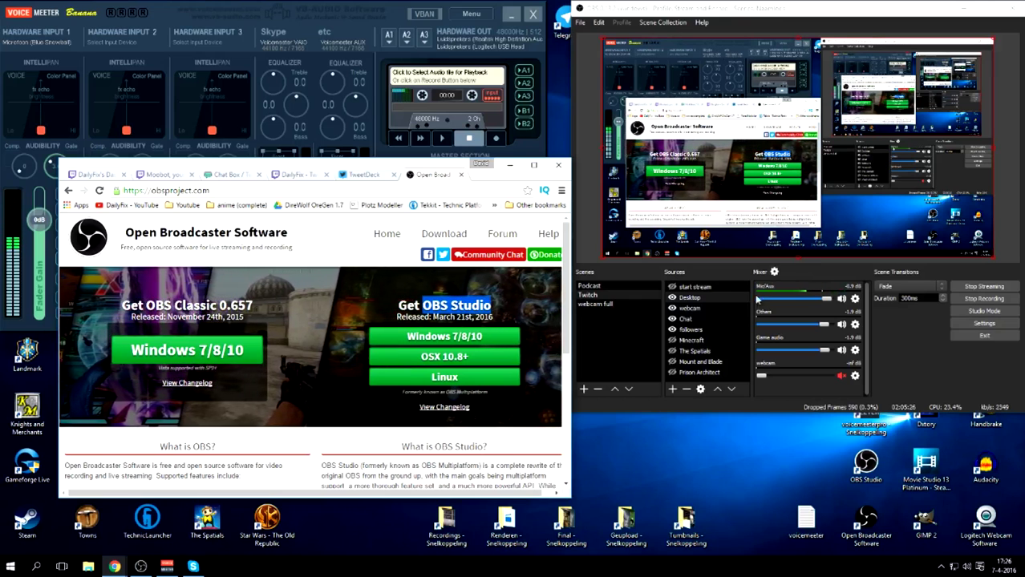
Open OBS Settings on the Output page showing 2500 bitrate and the veryfast preset
{"action": "left_click", "coordinate": [980, 323]}
{"action": "left_click_drag", "start_coordinate": [721, 29], "coordinate": [398, 46]}
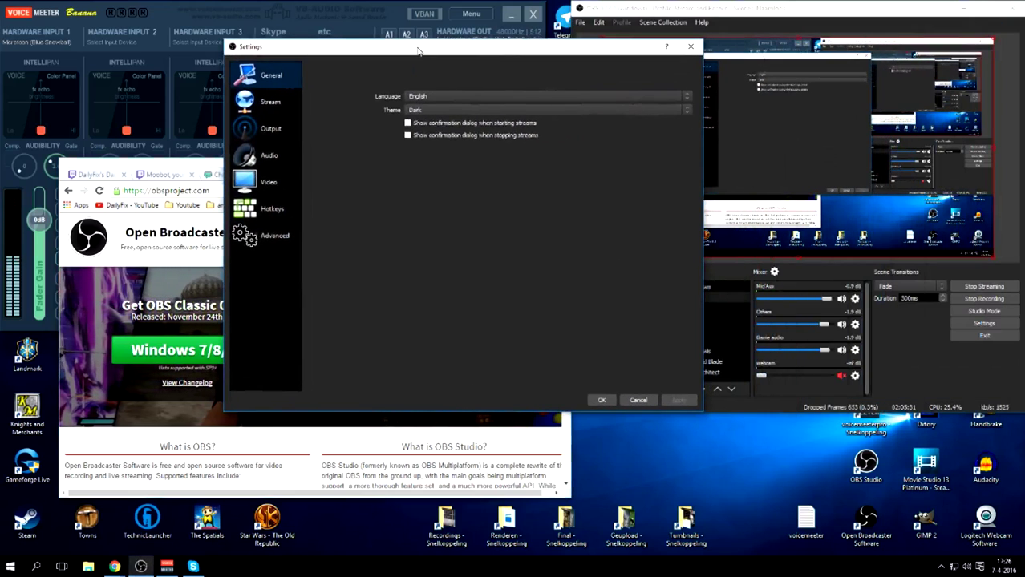
{"action": "left_click", "coordinate": [263, 105]}
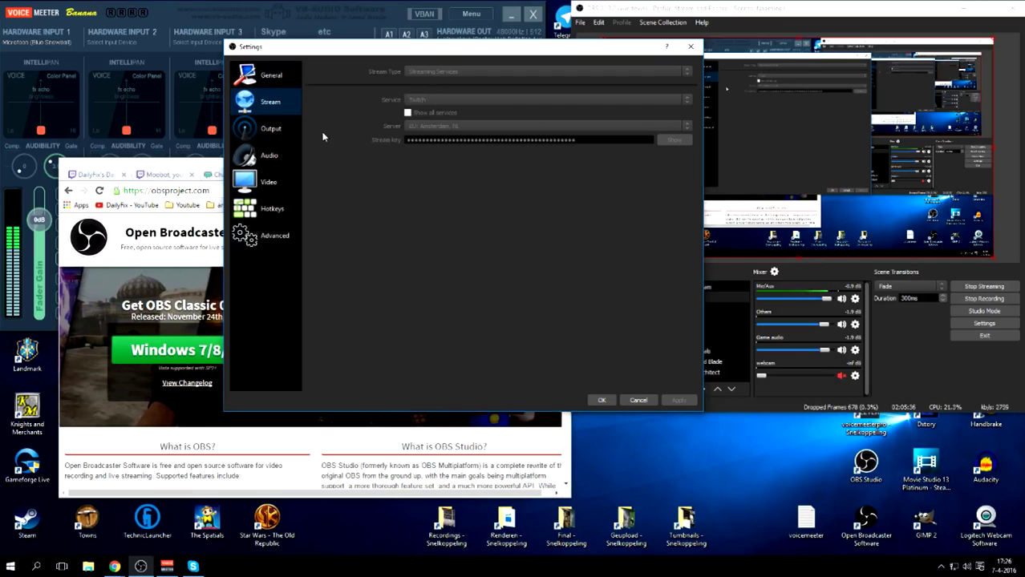
{"action": "left_click", "coordinate": [281, 131]}
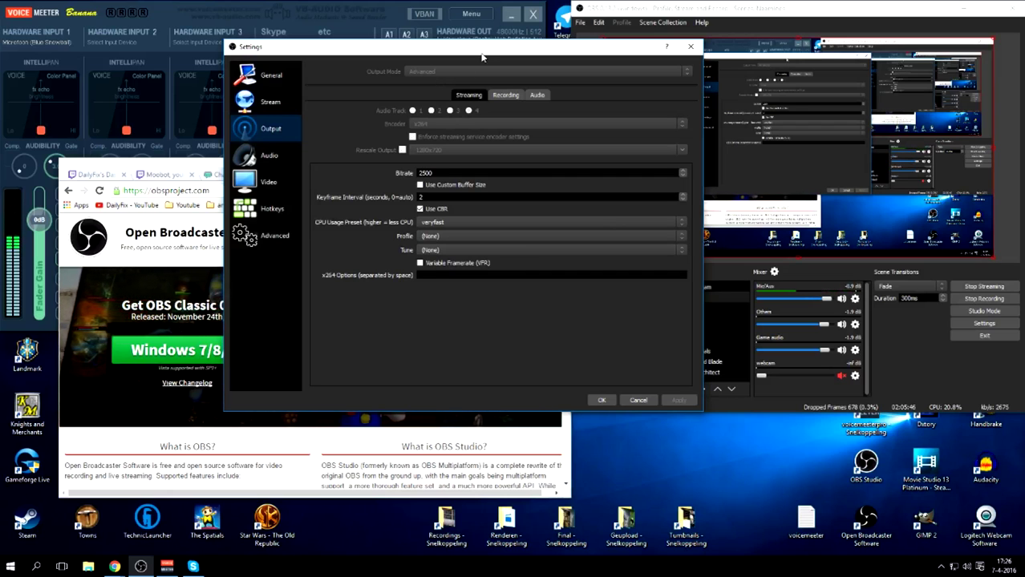
{"action": "left_click_drag", "start_coordinate": [481, 56], "coordinate": [343, 40]}
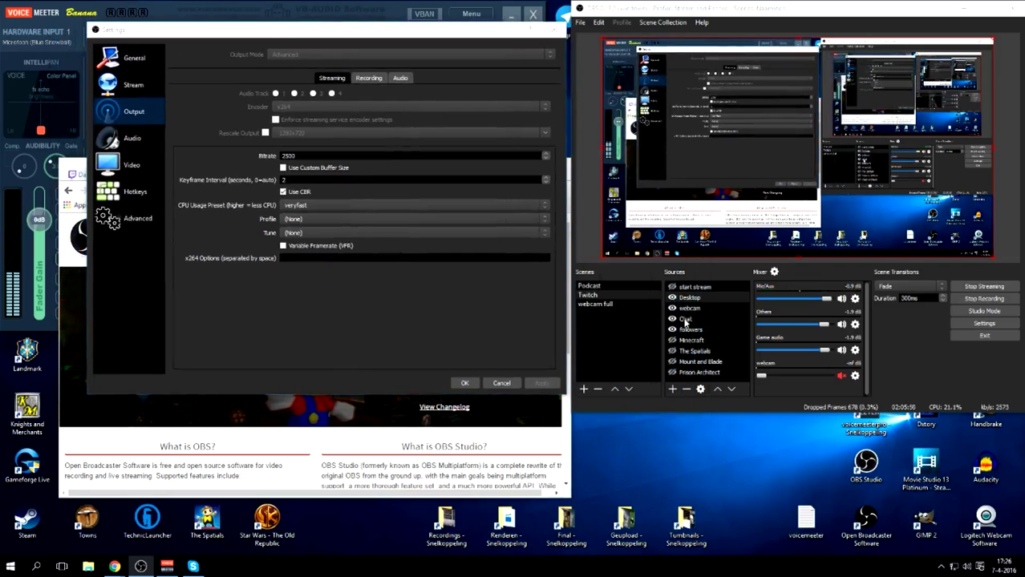
Close Settings, move the Chat source to the top of Sources, then return it below webcam
{"action": "left_click", "coordinate": [501, 382]}
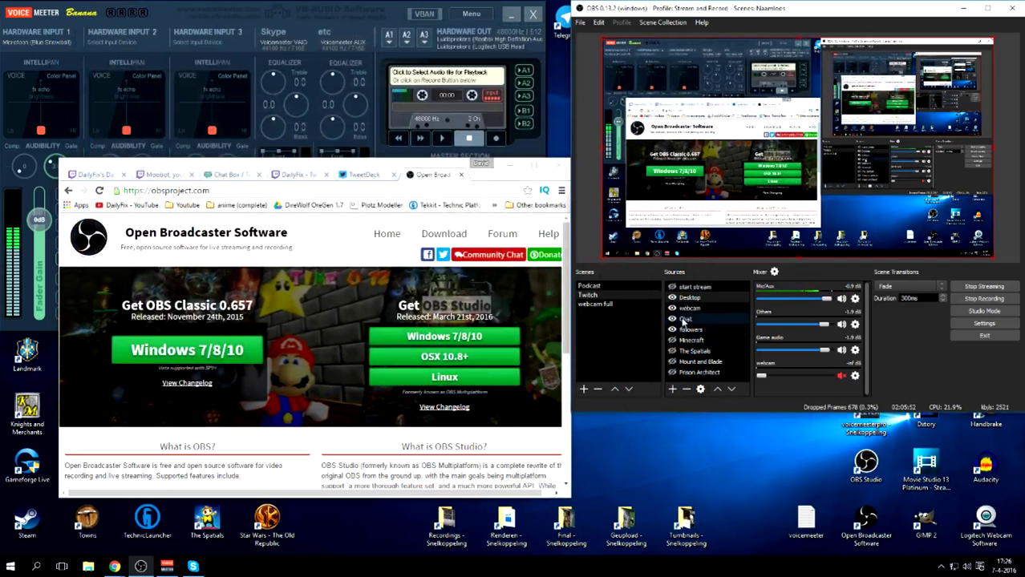
{"action": "left_click_drag", "start_coordinate": [683, 321], "coordinate": [685, 289]}
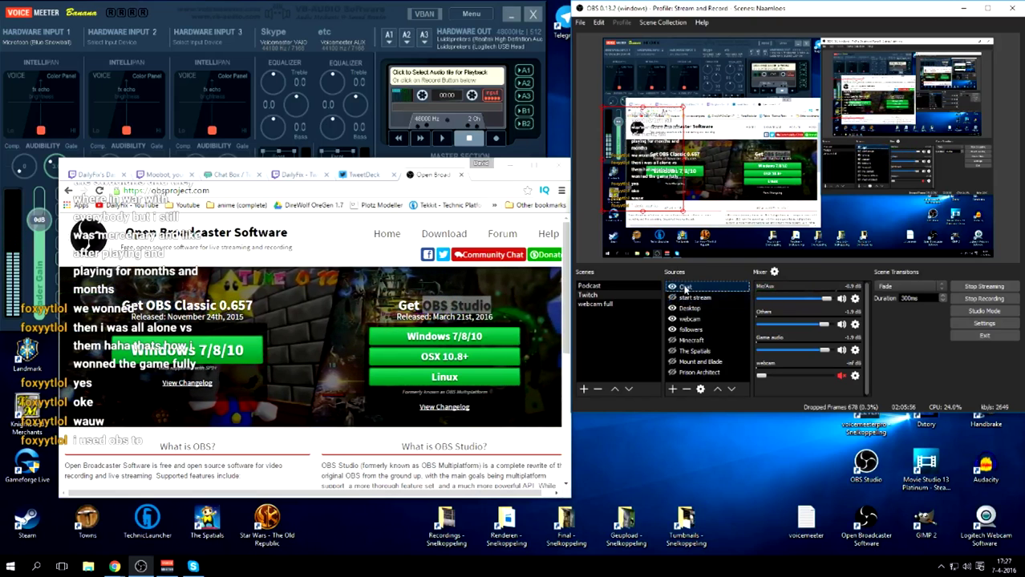
{"action": "left_click", "coordinate": [688, 319]}
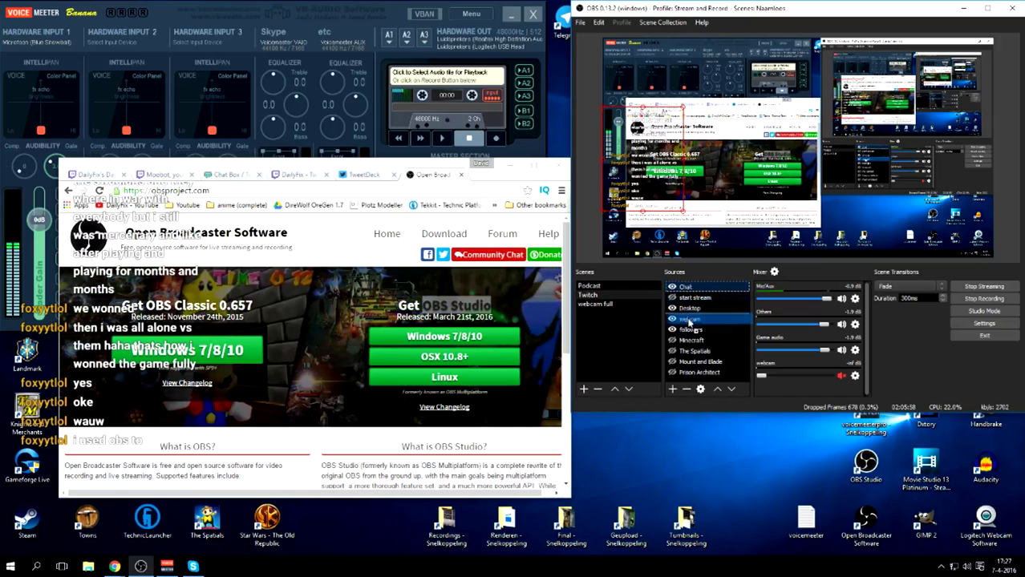
{"action": "left_click_drag", "start_coordinate": [685, 287], "coordinate": [687, 329]}
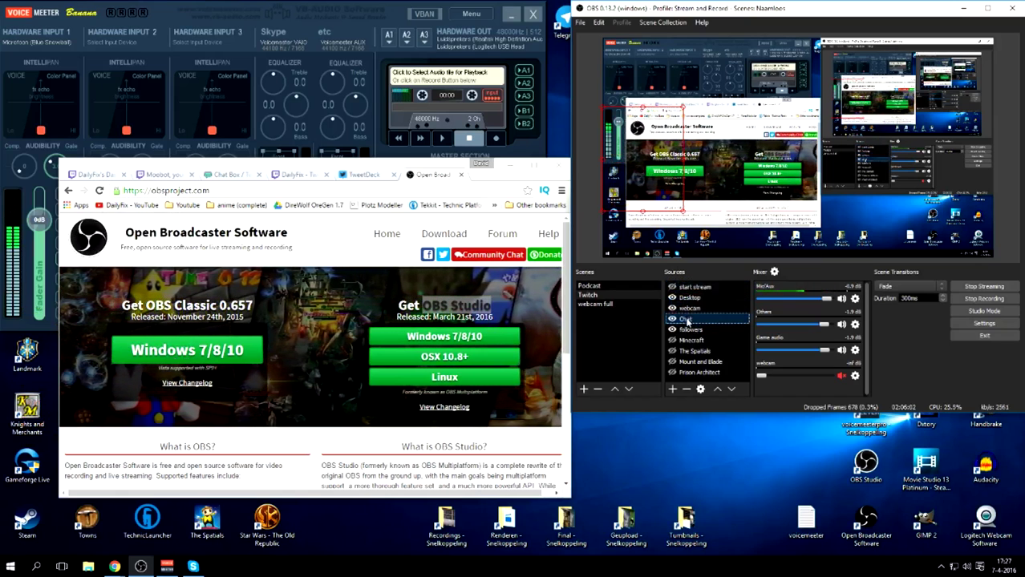
{"action": "left_click", "coordinate": [510, 165]}
Reopen Settings on the Output page and keep the CPU usage preset at veryfast
{"action": "left_click", "coordinate": [984, 323]}
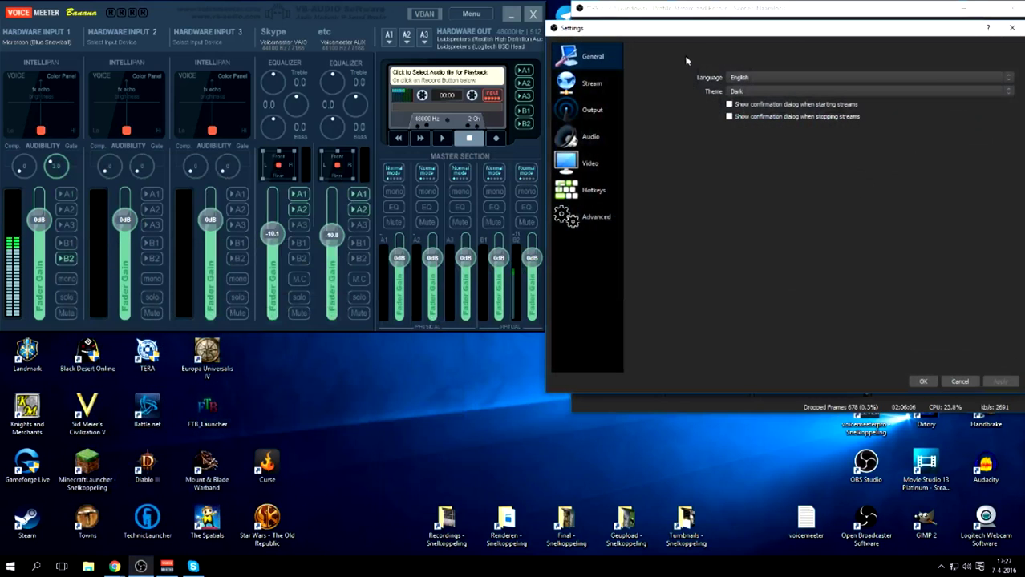
{"action": "left_click", "coordinate": [592, 109]}
{"action": "left_click_drag", "start_coordinate": [761, 33], "coordinate": [289, 47]}
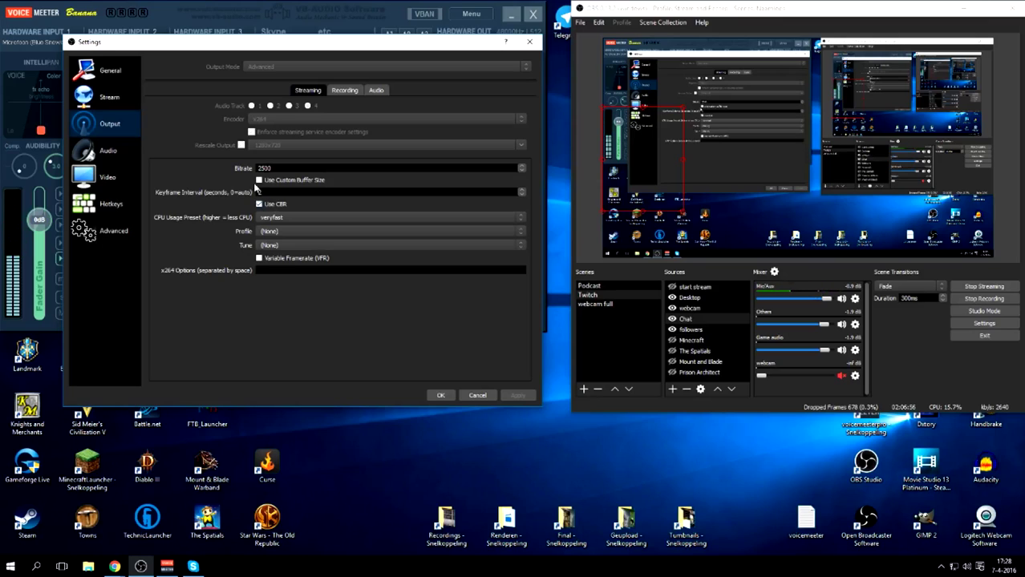
{"action": "left_click", "coordinate": [301, 218]}
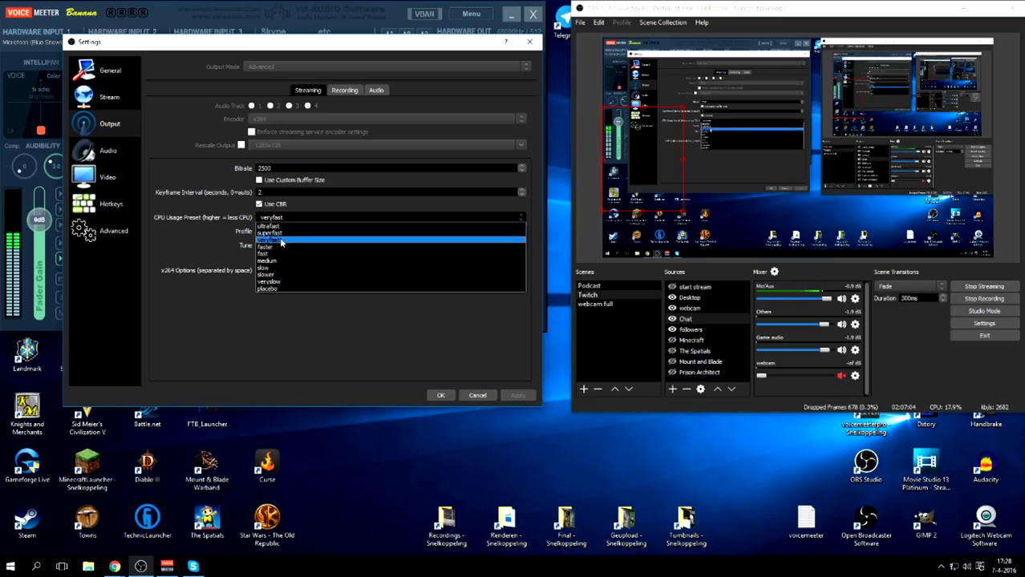
{"action": "left_click", "coordinate": [282, 241]}
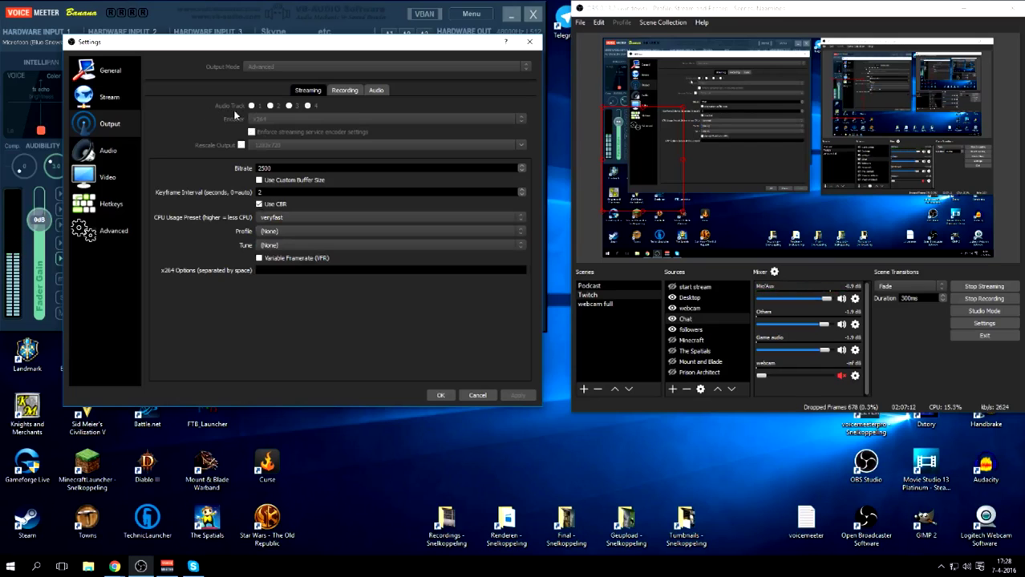
Restore the recording bitrate to 26598, then view the output Audio track settings
{"action": "left_click", "coordinate": [347, 91]}
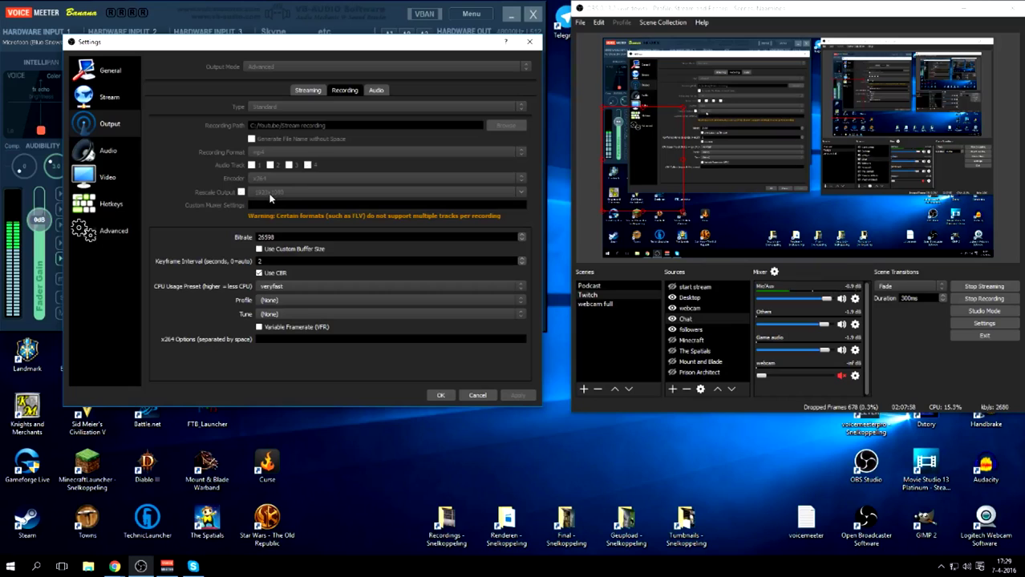
{"action": "left_click_drag", "start_coordinate": [275, 237], "coordinate": [249, 239]}
{"action": "key", "text": "End"}
{"action": "double_click", "coordinate": [265, 237]}
{"action": "left_click", "coordinate": [269, 238]}
{"action": "key", "text": "BackSpace"}
{"action": "type", "text": "0"}
{"action": "key", "text": "shift+Left"}
{"action": "key", "text": "shift+Left"}
{"action": "key", "text": "shift+Left"}
{"action": "type", "text": "598"}
{"action": "left_click", "coordinate": [384, 90]}
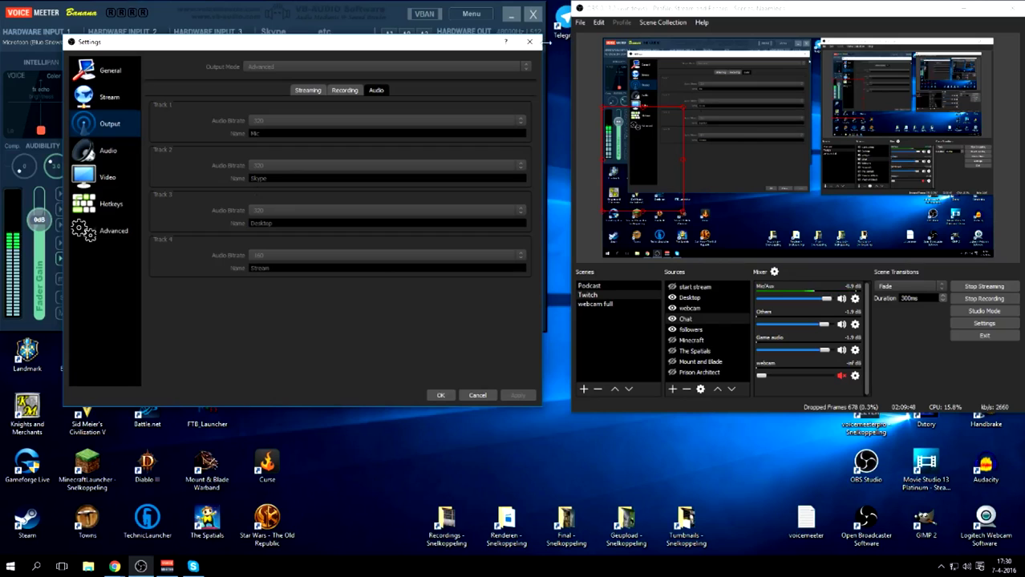
Bring Skype's main window in front of OBS Studio
{"action": "left_click", "coordinate": [192, 566]}
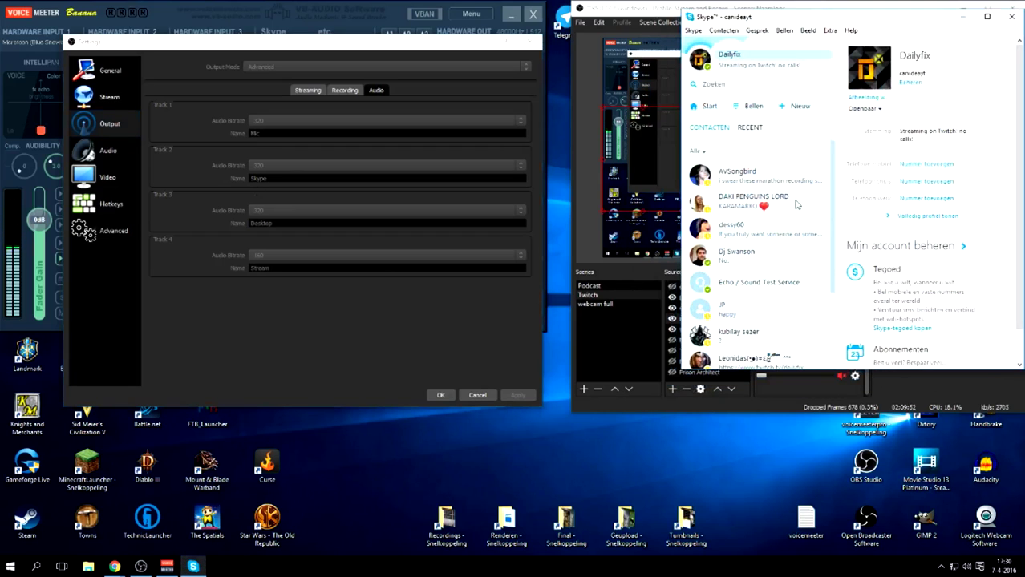
In Skype's sound settings, set the microphone to Microfoon (Blue Snowball)
{"action": "left_click", "coordinate": [831, 31]}
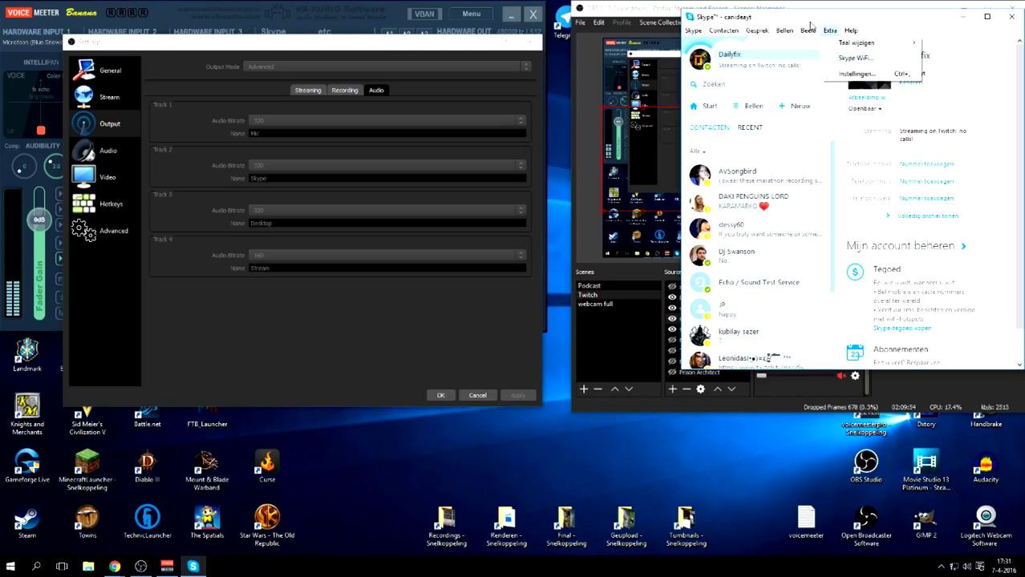
{"action": "left_click", "coordinate": [832, 19]}
{"action": "left_click_drag", "start_coordinate": [832, 19], "coordinate": [353, 130]}
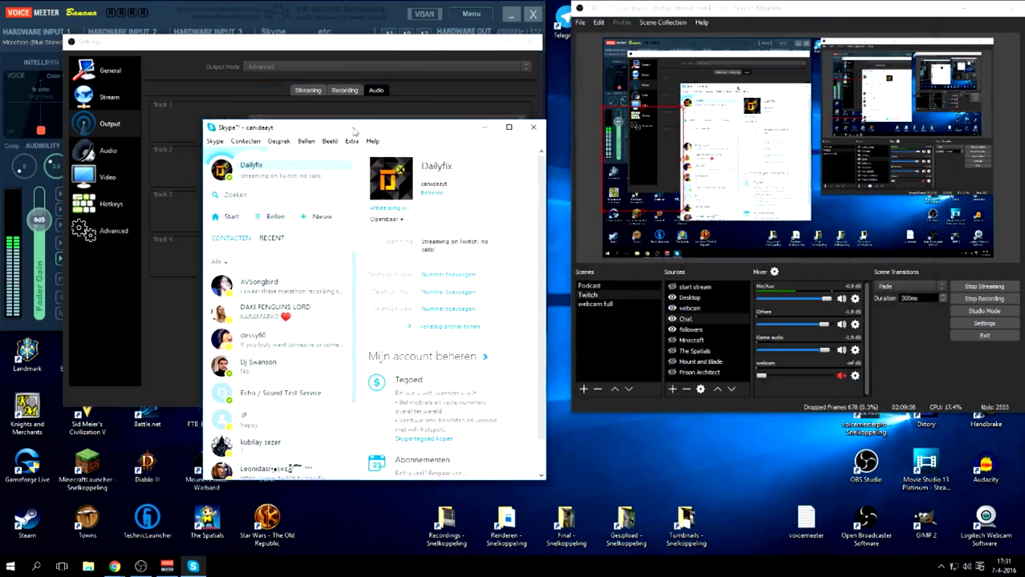
{"action": "left_click", "coordinate": [309, 145]}
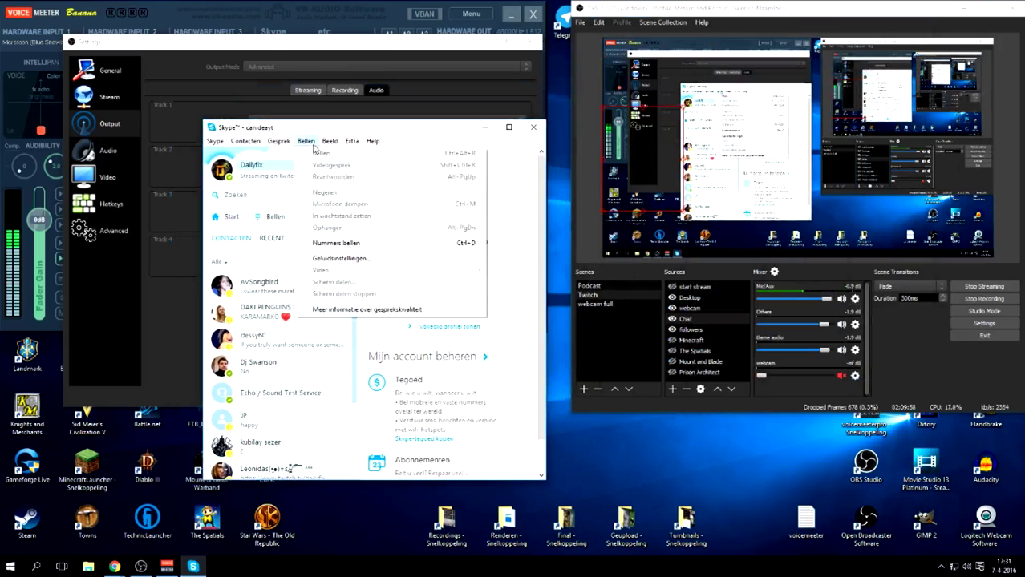
{"action": "mouse_move", "coordinate": [329, 141]}
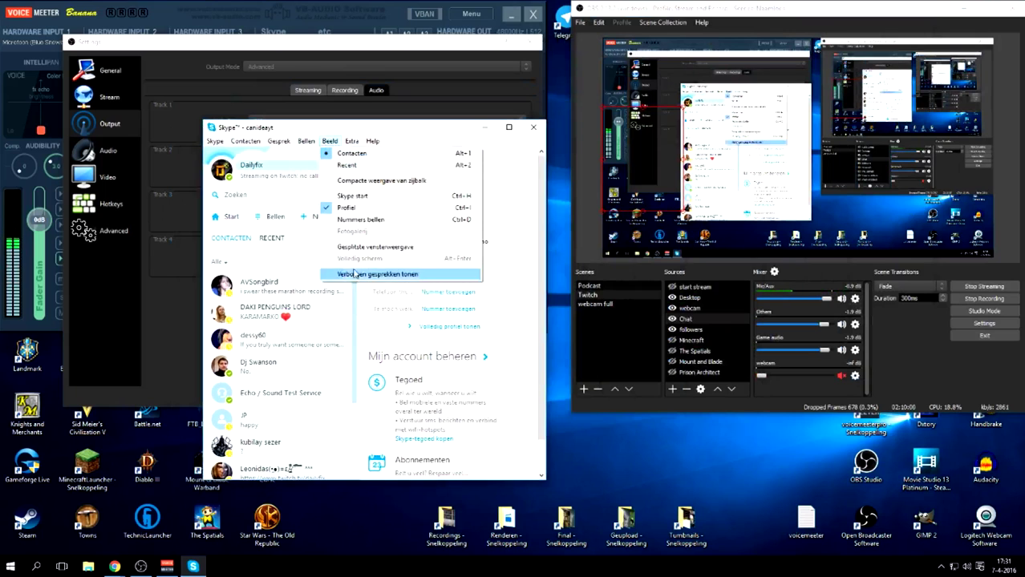
{"action": "left_click", "coordinate": [377, 170]}
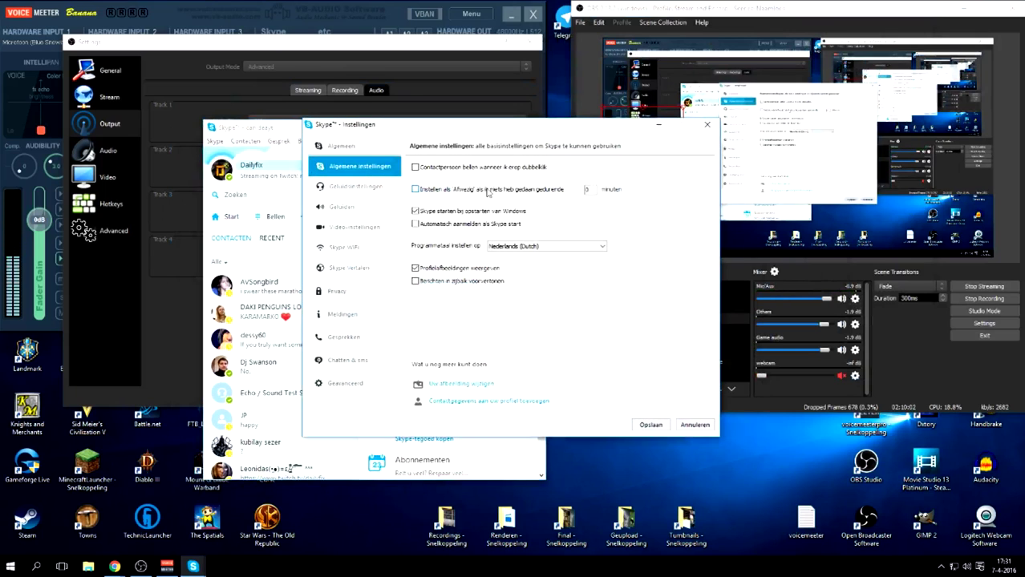
{"action": "left_click", "coordinate": [352, 187]}
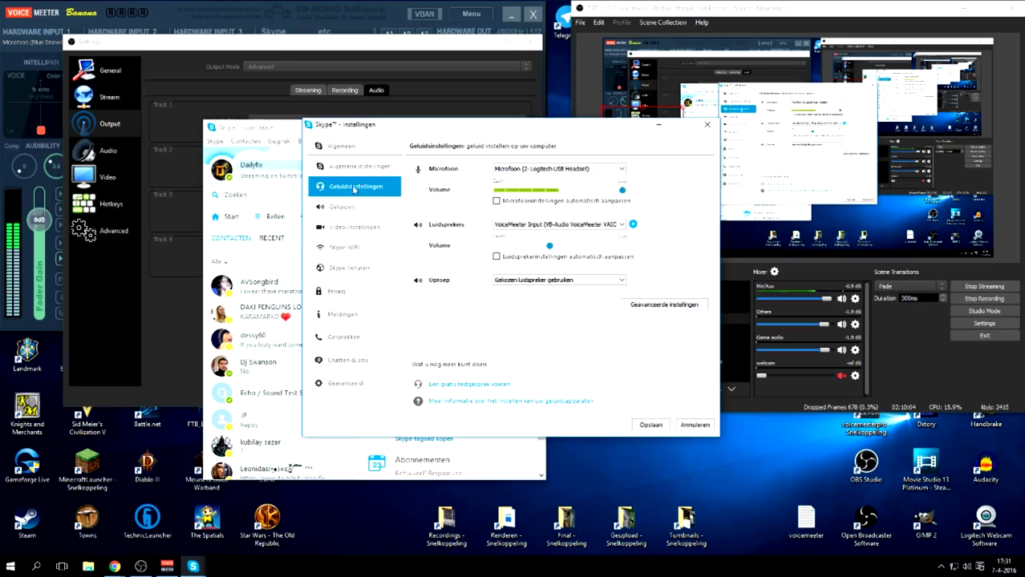
{"action": "left_click", "coordinate": [552, 171]}
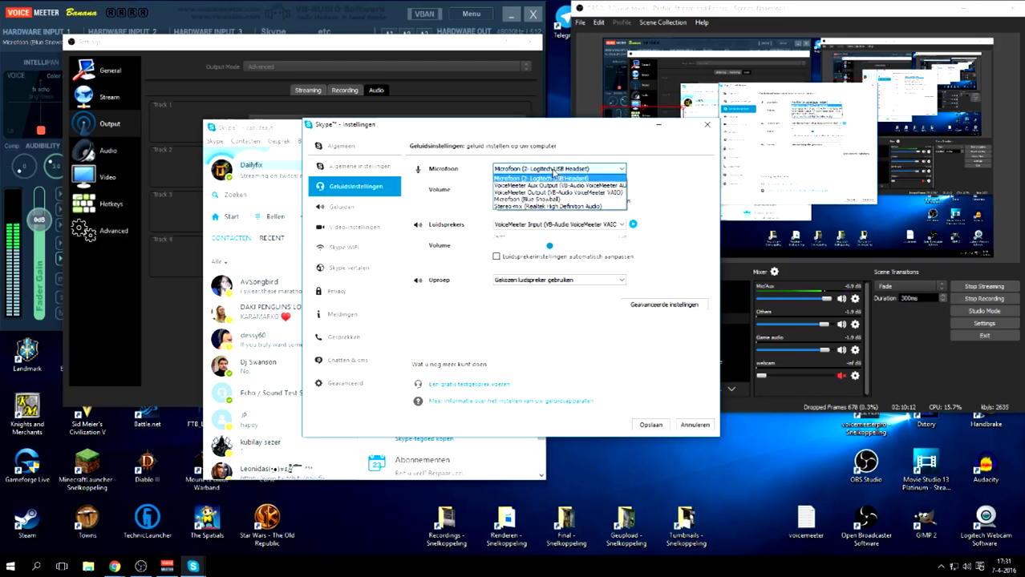
{"action": "left_click", "coordinate": [529, 198]}
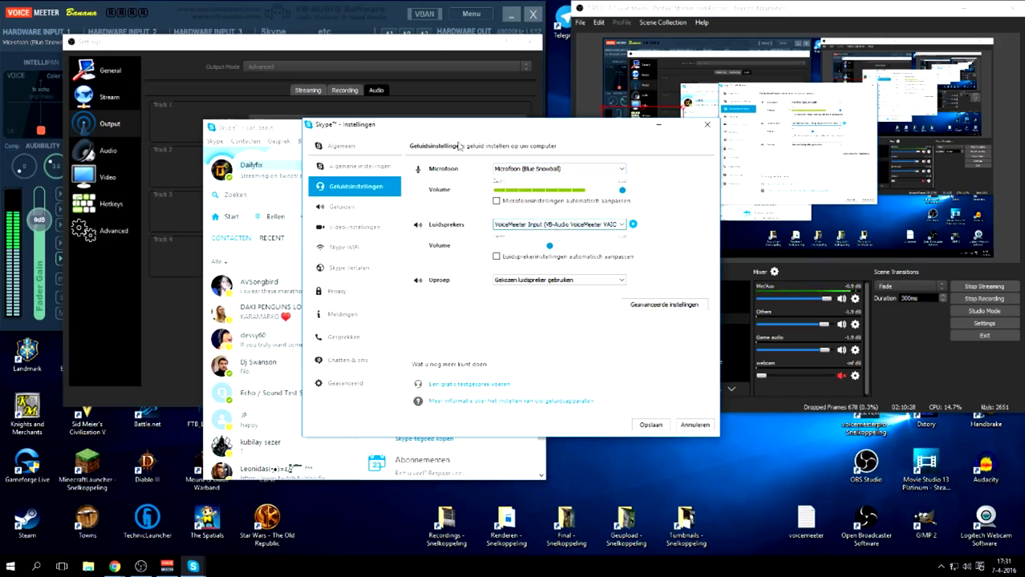
Bring VoiceMeeter Banana forward and open the tray speaker icon's sound menu
{"action": "left_click", "coordinate": [160, 15]}
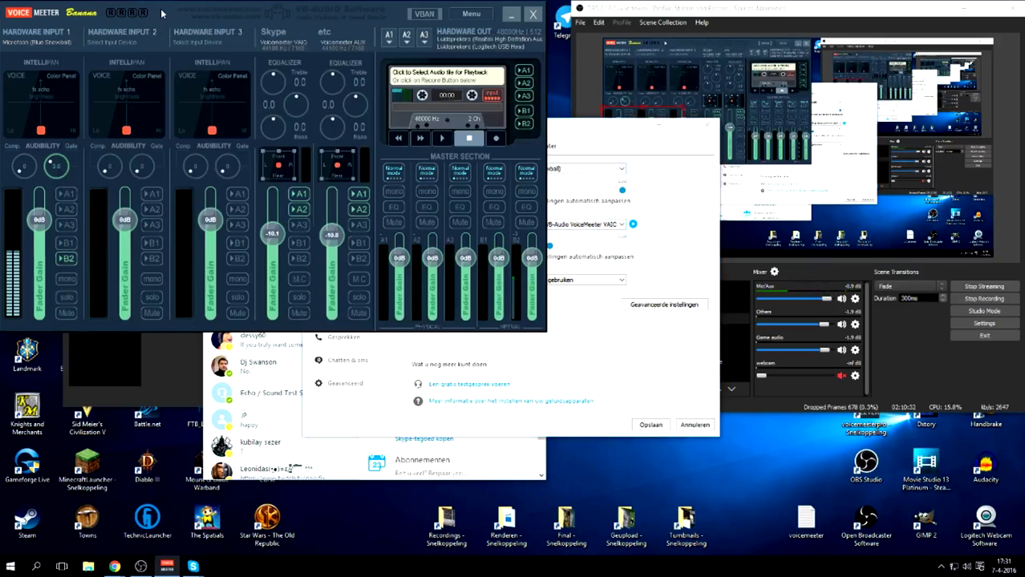
{"action": "left_click_drag", "start_coordinate": [161, 15], "coordinate": [224, 55]}
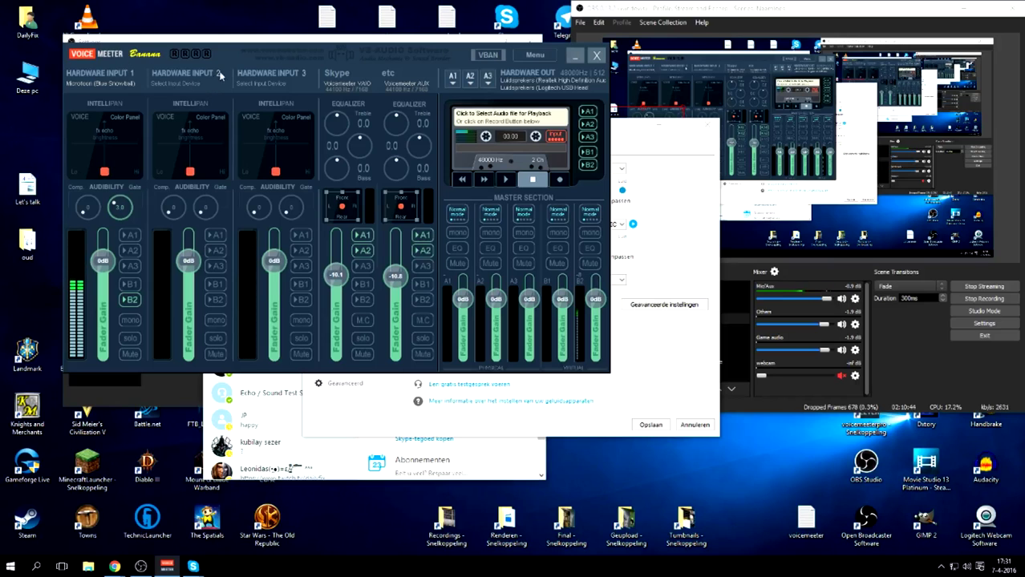
{"action": "right_click", "coordinate": [959, 566]}
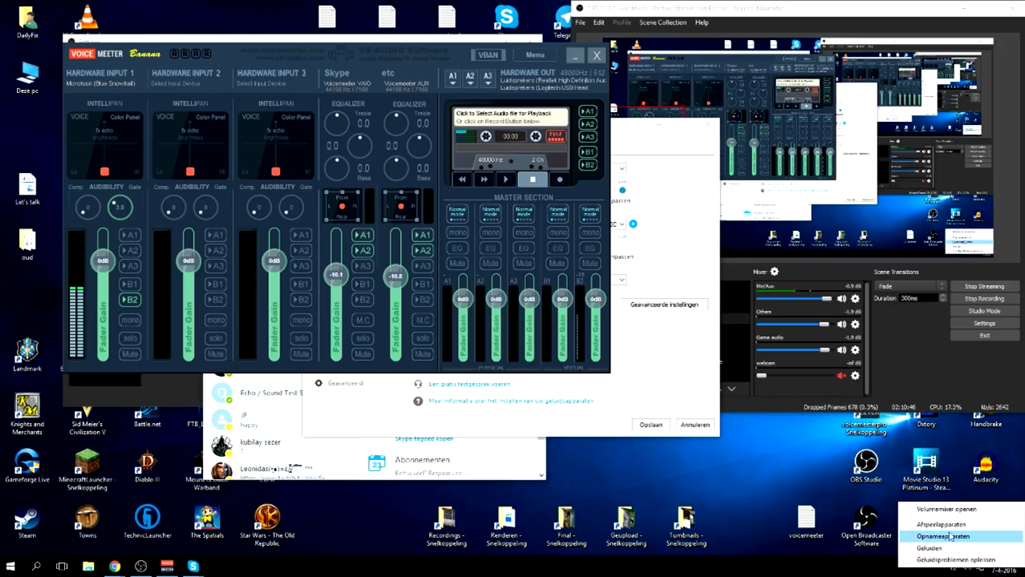
Open the playback devices, select VoiceMeeter Input, then switch to the Recording tab
{"action": "left_click", "coordinate": [950, 525]}
{"action": "left_click_drag", "start_coordinate": [176, 120], "coordinate": [506, 109]}
{"action": "scroll", "coordinate": [497, 261], "scroll_direction": "down", "scroll_amount": 1}
{"action": "scroll", "coordinate": [497, 261], "scroll_direction": "down", "scroll_amount": 2}
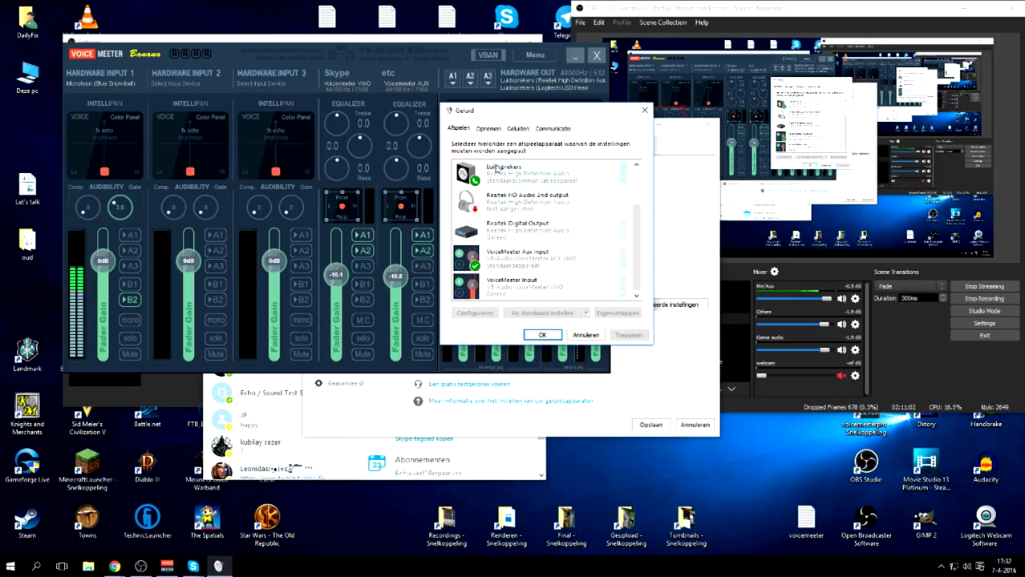
{"action": "left_click_drag", "start_coordinate": [533, 111], "coordinate": [152, 136]}
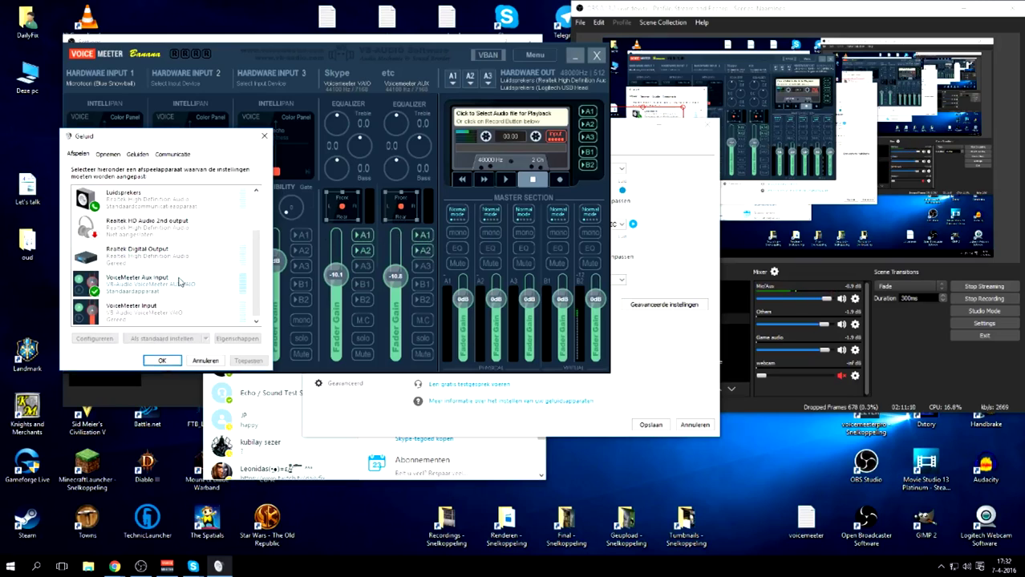
{"action": "left_click", "coordinate": [127, 314]}
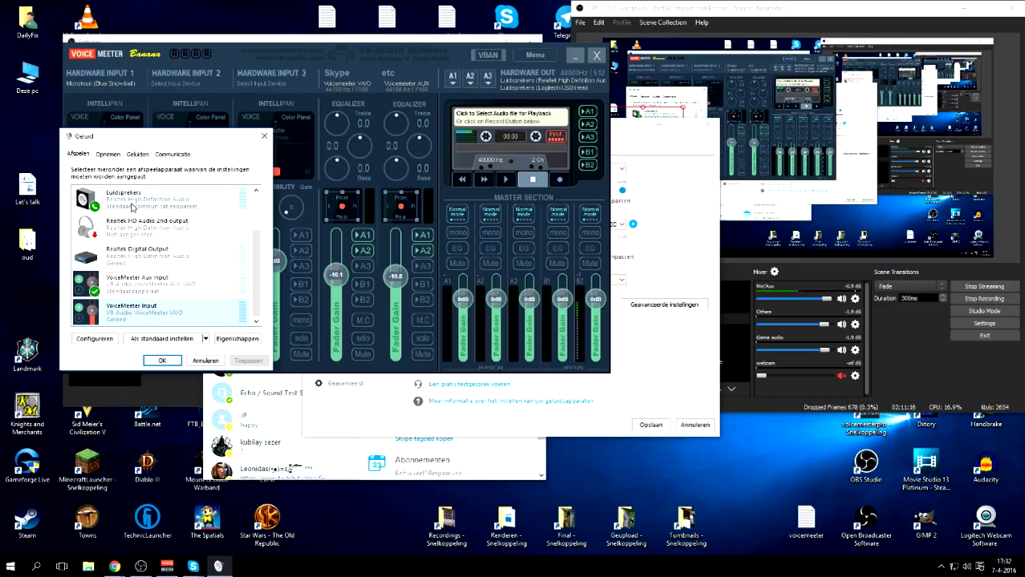
{"action": "left_click_drag", "start_coordinate": [148, 136], "coordinate": [305, 310]}
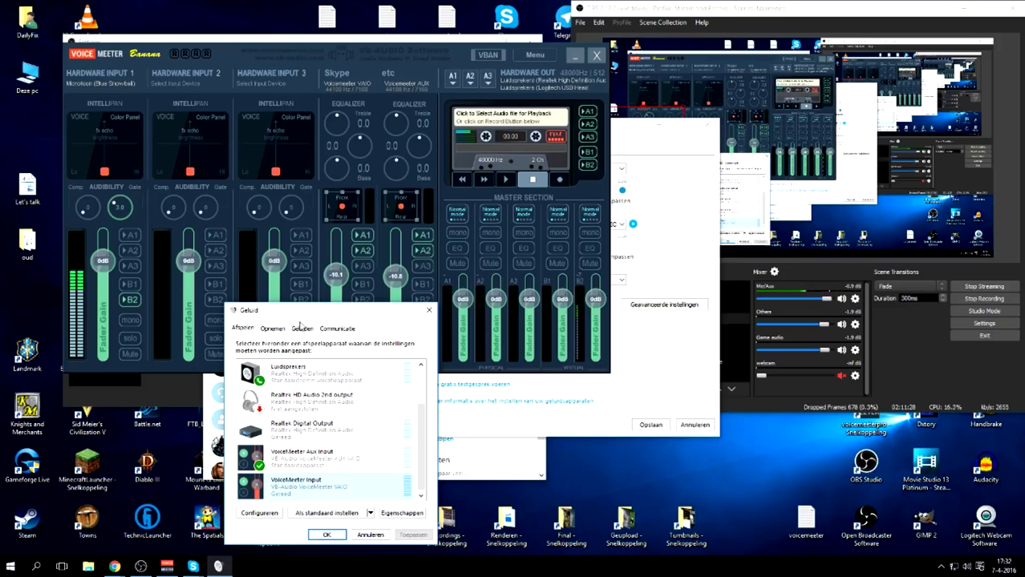
{"action": "left_click_drag", "start_coordinate": [308, 317], "coordinate": [445, 259]}
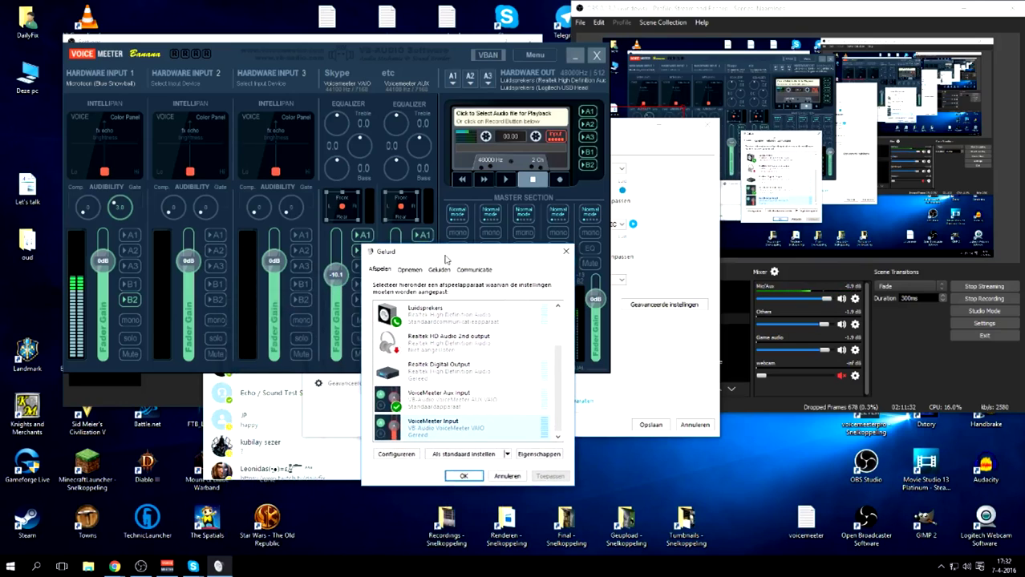
{"action": "left_click", "coordinate": [416, 272]}
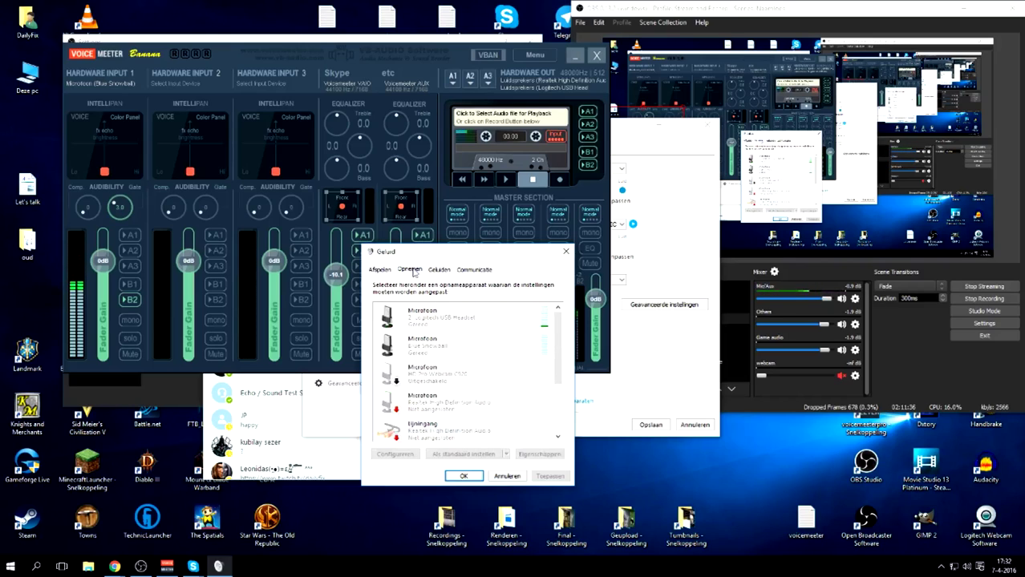
Disable the Logitech headset microphone and select VoiceMeeter Output in the recording list
{"action": "right_click", "coordinate": [446, 318]}
{"action": "left_click", "coordinate": [481, 337]}
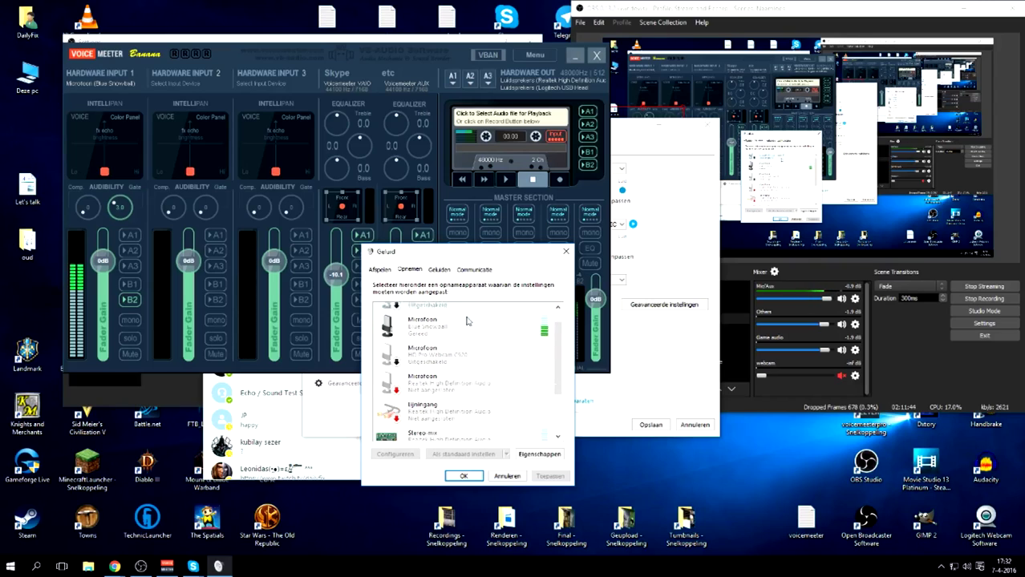
{"action": "scroll", "coordinate": [469, 320], "scroll_direction": "down", "scroll_amount": 1}
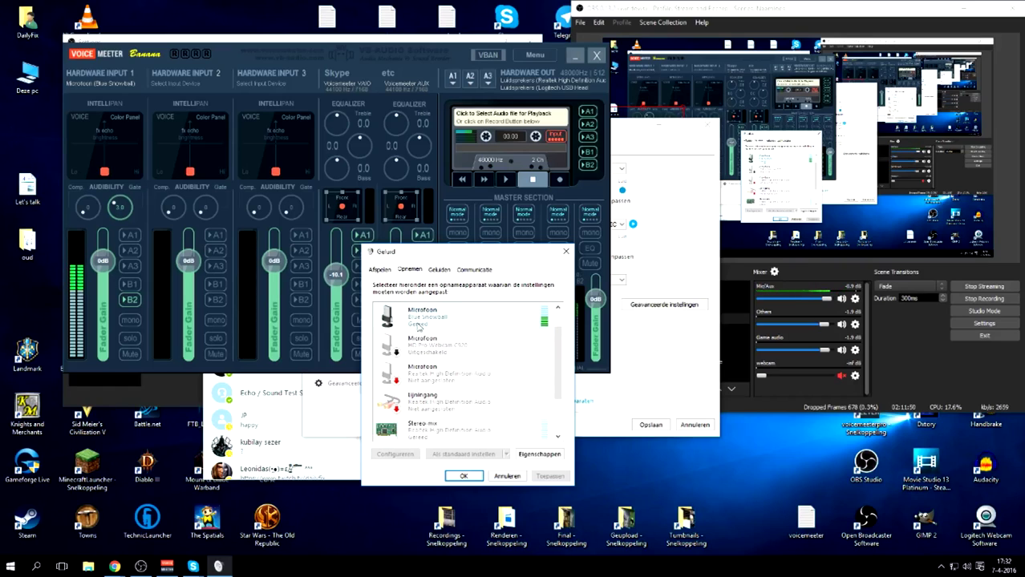
{"action": "scroll", "coordinate": [513, 345], "scroll_direction": "down", "scroll_amount": 3}
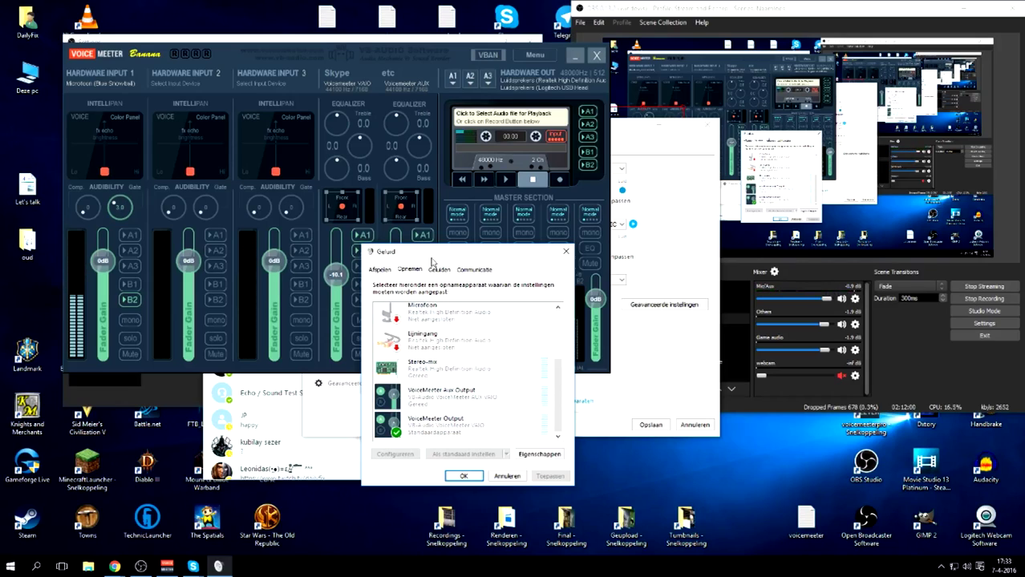
{"action": "left_click", "coordinate": [431, 421]}
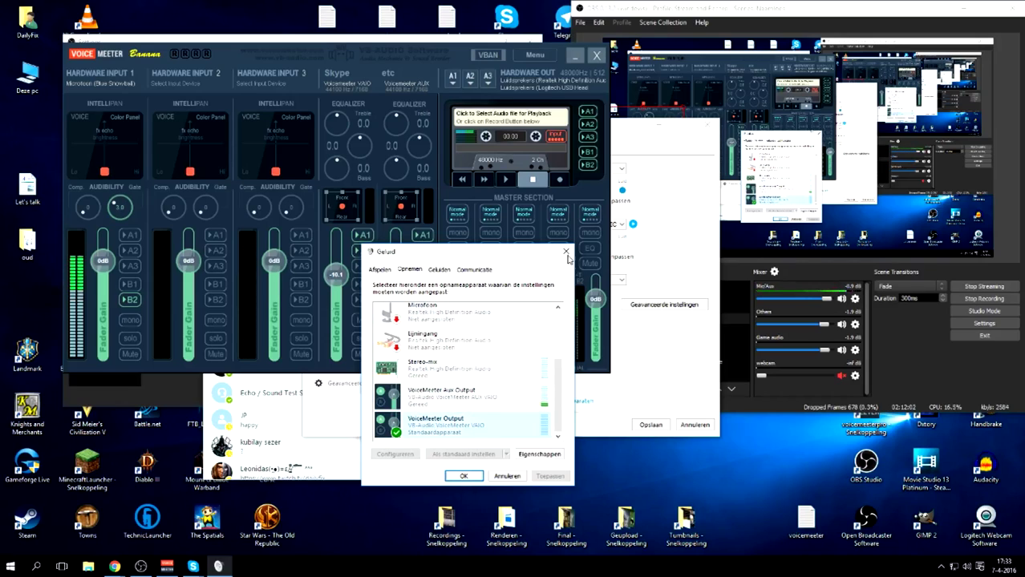
Compare the recording devices against Skype's audio settings and the VoiceMeeter mixer
{"action": "left_click_drag", "start_coordinate": [507, 152], "coordinate": [438, 250]}
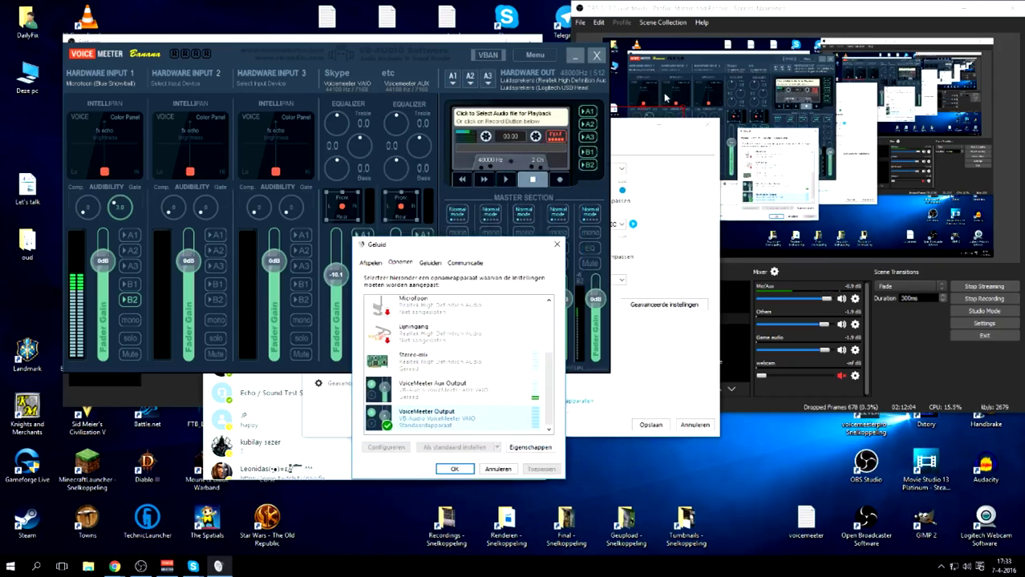
{"action": "left_click", "coordinate": [503, 246]}
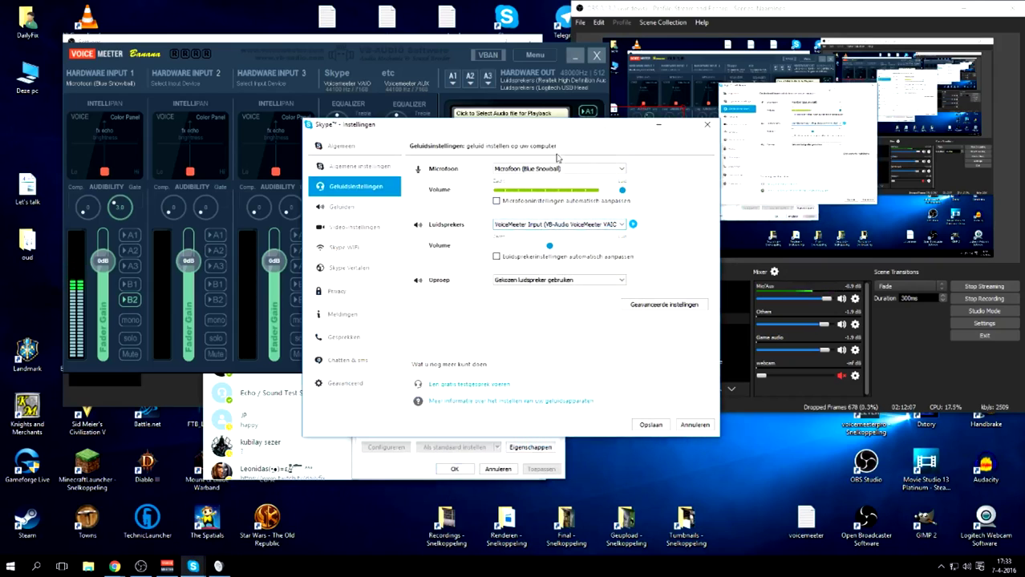
{"action": "left_click", "coordinate": [359, 473]}
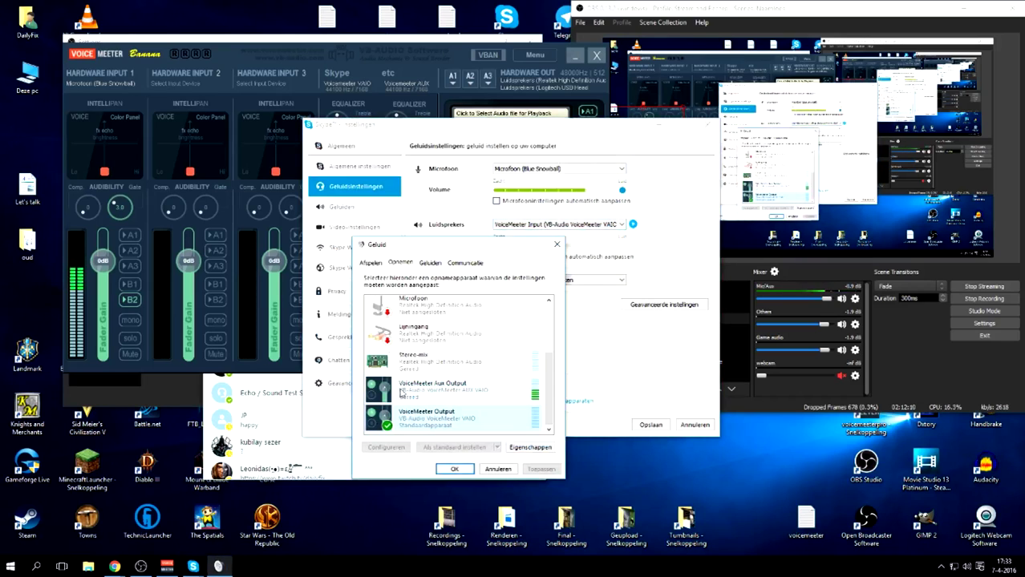
{"action": "left_click", "coordinate": [251, 52]}
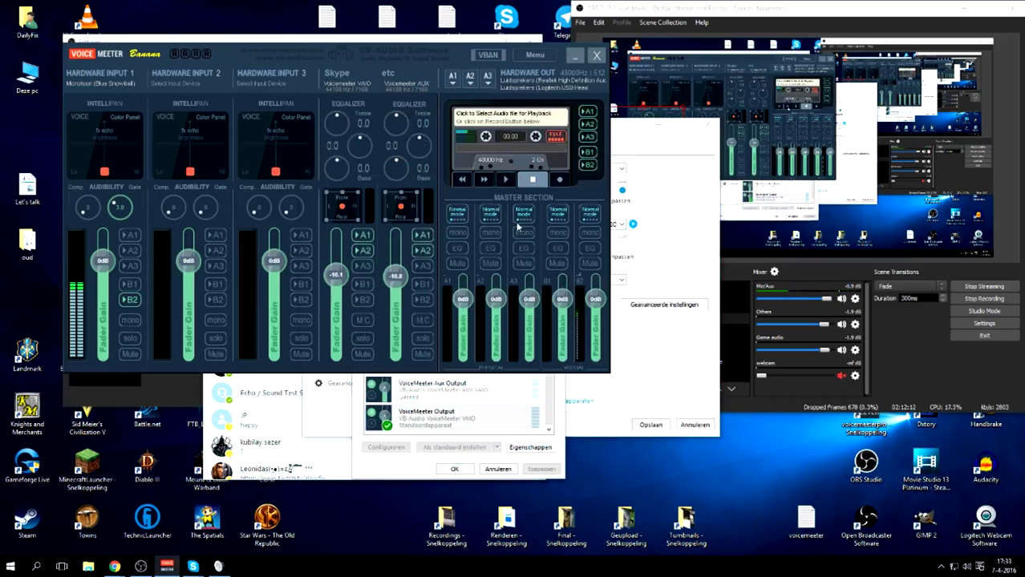
{"action": "left_click", "coordinate": [391, 469]}
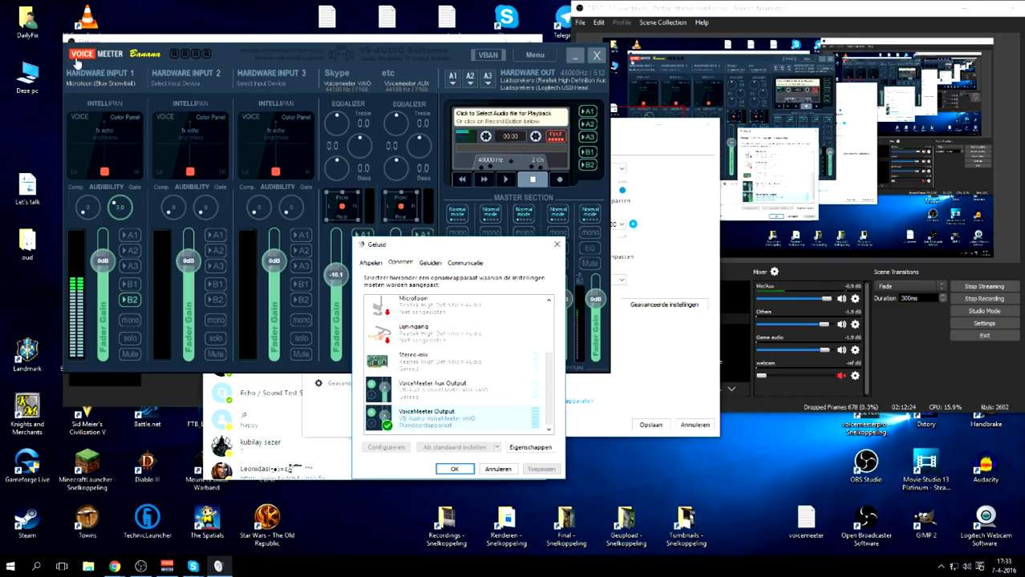
Follow the link in VoiceMeeter's About box to the VB-Audio website in maximized Chrome
{"action": "left_click", "coordinate": [111, 58]}
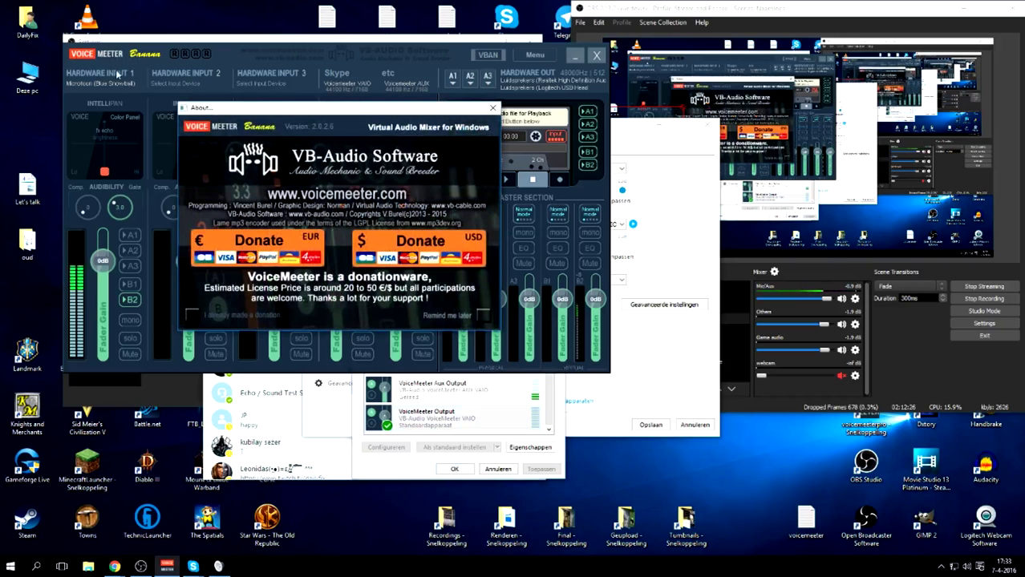
{"action": "left_click", "coordinate": [287, 193]}
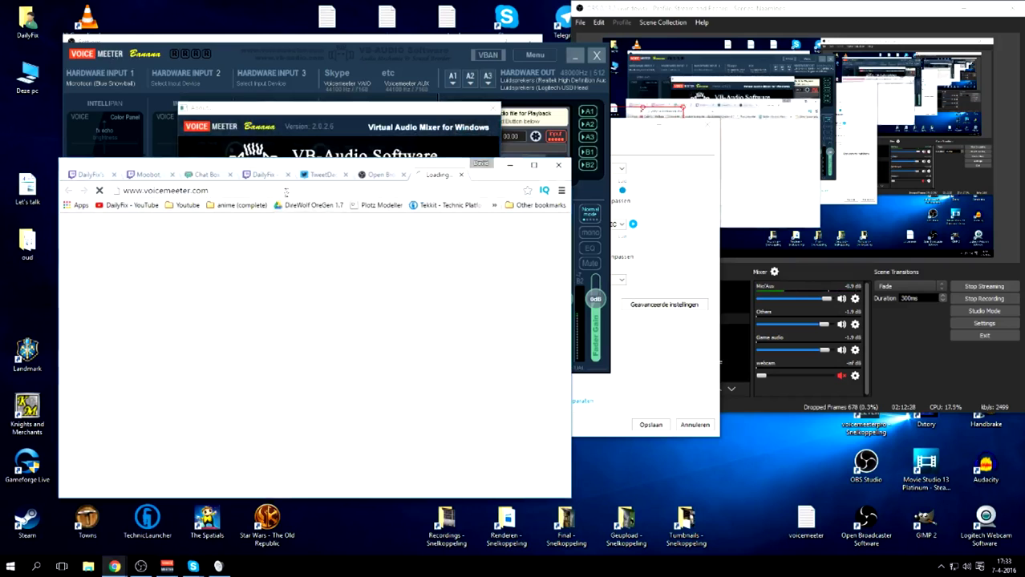
{"action": "scroll", "coordinate": [377, 296], "scroll_direction": "down", "scroll_amount": 1}
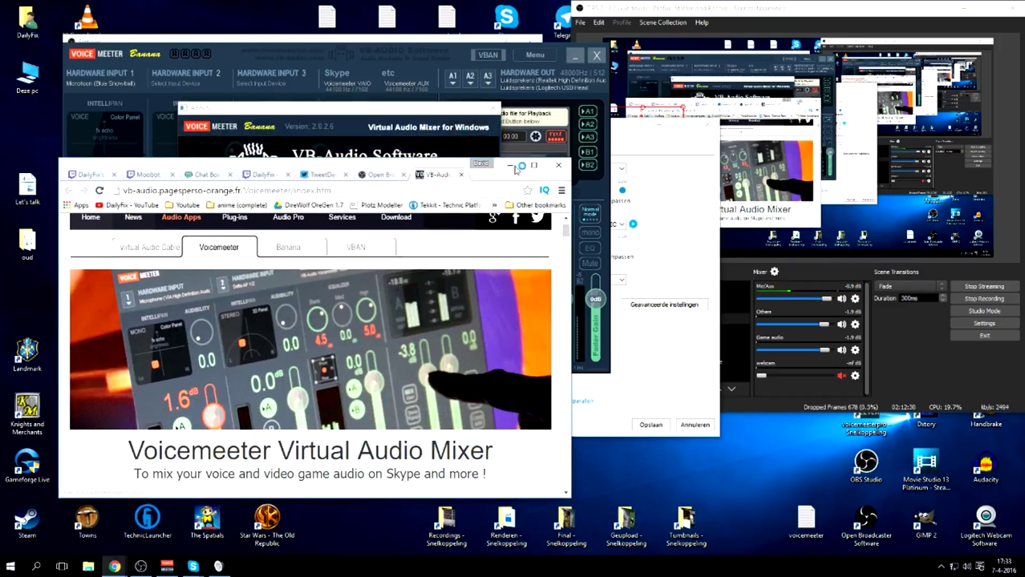
{"action": "left_click", "coordinate": [533, 166]}
{"action": "scroll", "coordinate": [401, 107], "scroll_direction": "up", "scroll_amount": 1}
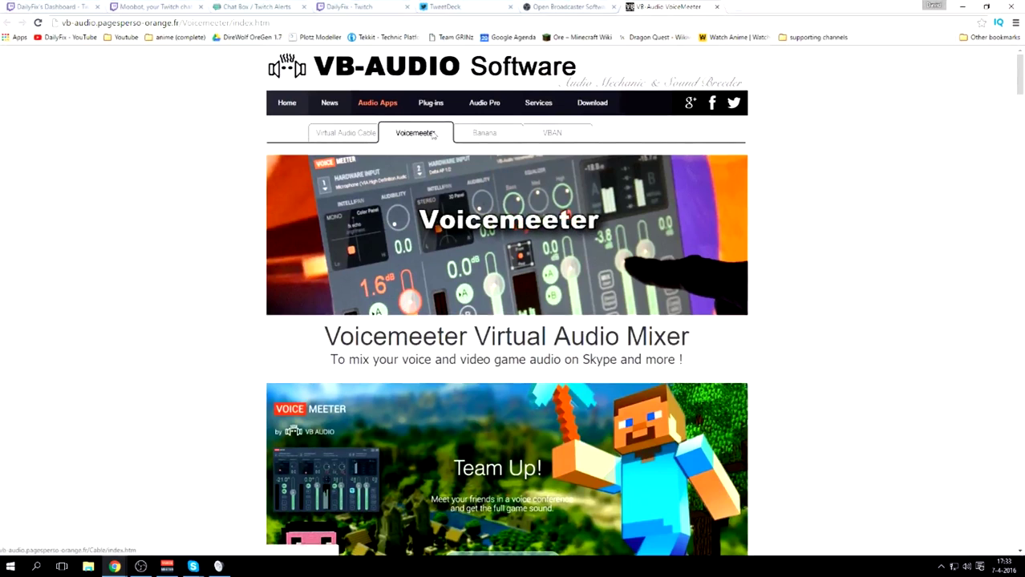
Browse the Voicemeeter Banana page, then minimize Chrome
{"action": "left_click", "coordinate": [498, 140]}
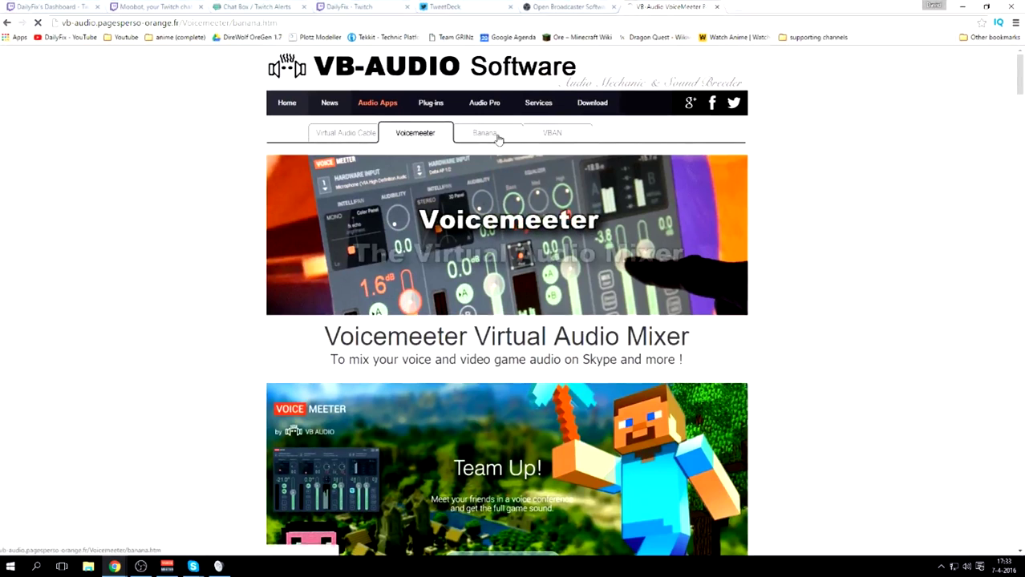
{"action": "scroll", "coordinate": [484, 172], "scroll_direction": "down", "scroll_amount": 4}
{"action": "scroll", "coordinate": [466, 206], "scroll_direction": "up", "scroll_amount": 3}
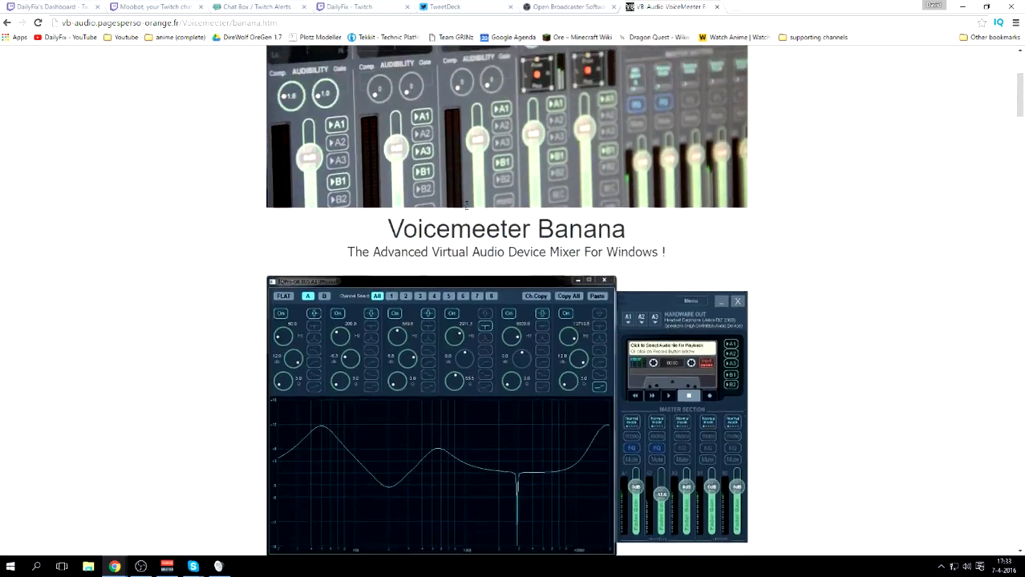
{"action": "scroll", "coordinate": [466, 206], "scroll_direction": "up", "scroll_amount": 3}
{"action": "left_click", "coordinate": [415, 132]}
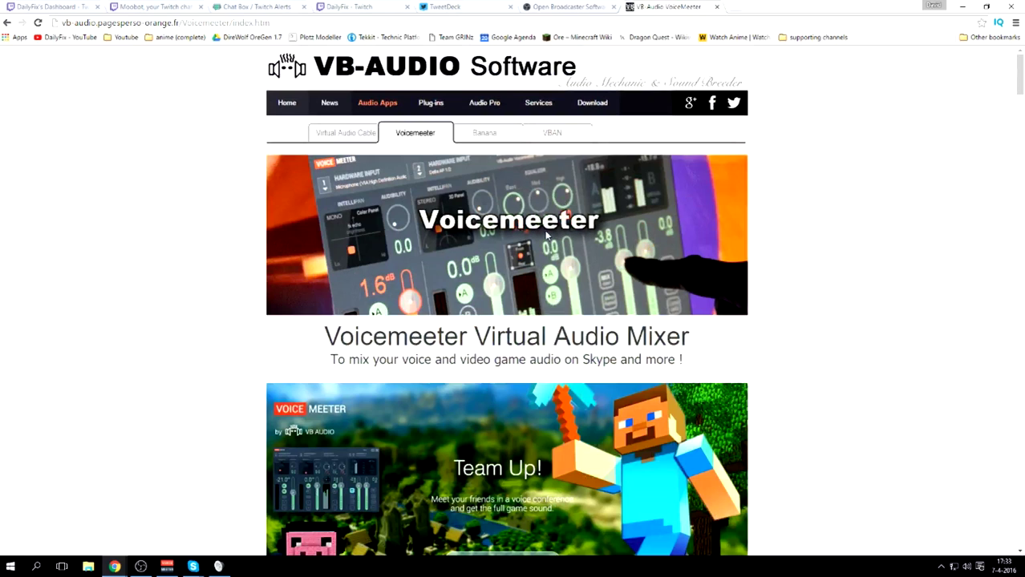
{"action": "left_click", "coordinate": [483, 133]}
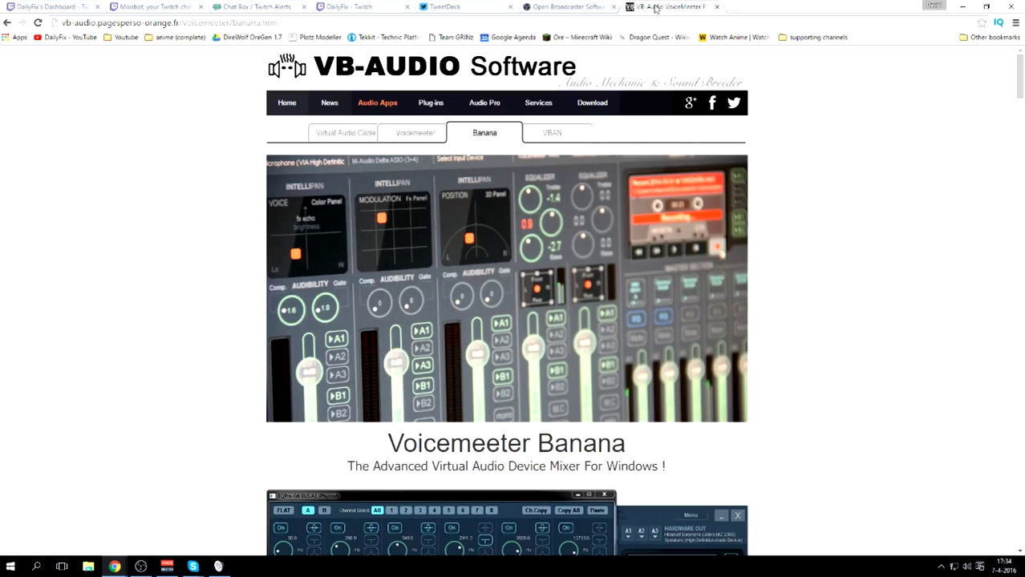
{"action": "left_click", "coordinate": [961, 6]}
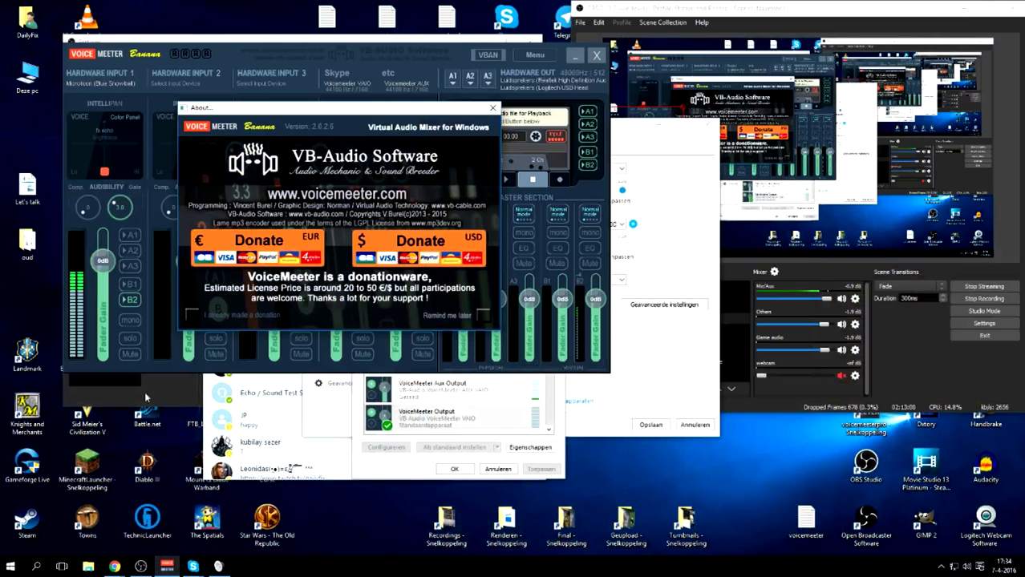
Close VoiceMeeter's About dialog, move the Banana mixer aside, and minimize it
{"action": "left_click", "coordinate": [279, 146]}
{"action": "left_click_drag", "start_coordinate": [235, 58], "coordinate": [218, 81]}
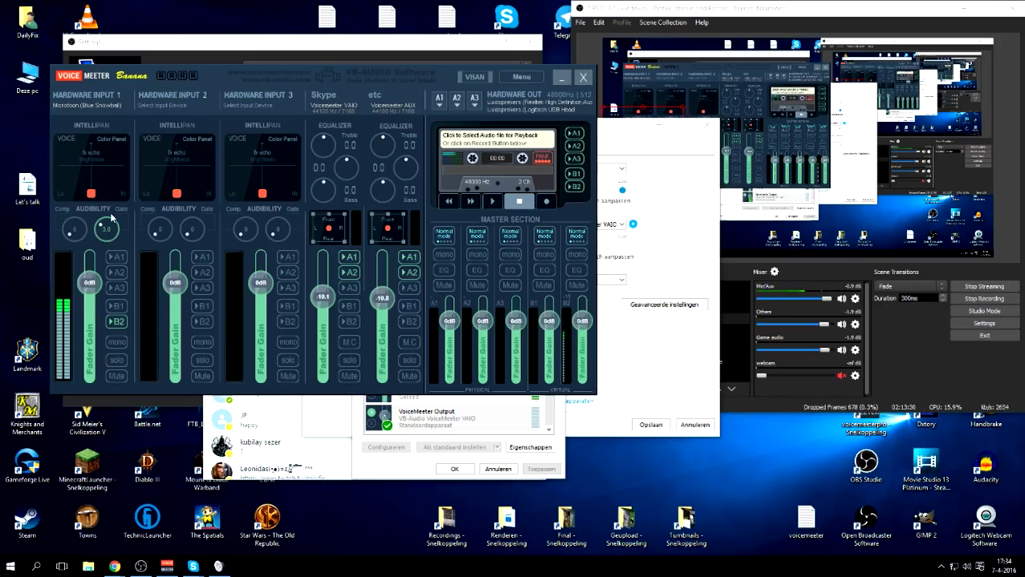
{"action": "left_click", "coordinate": [986, 467]}
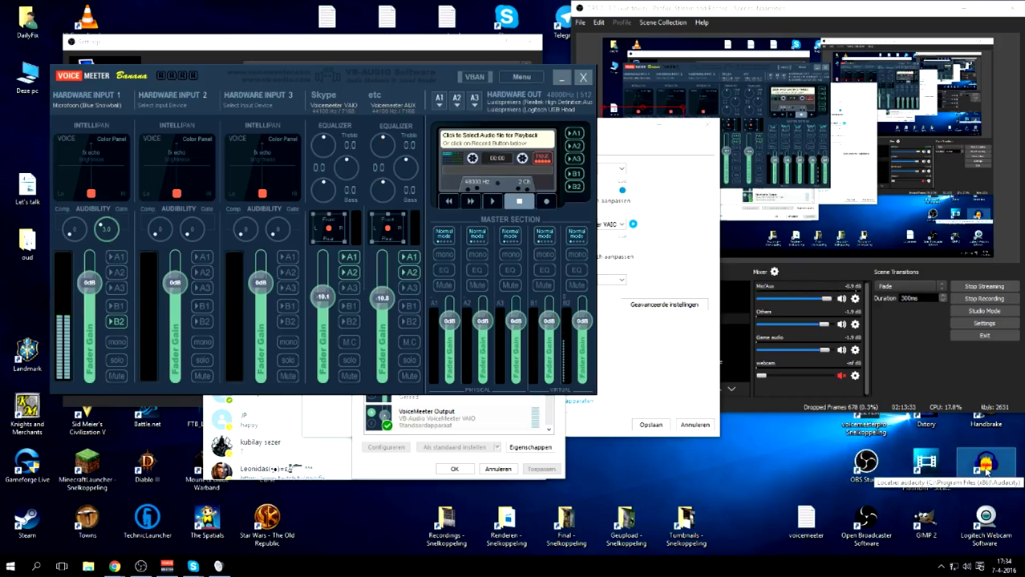
{"action": "left_click", "coordinate": [559, 77]}
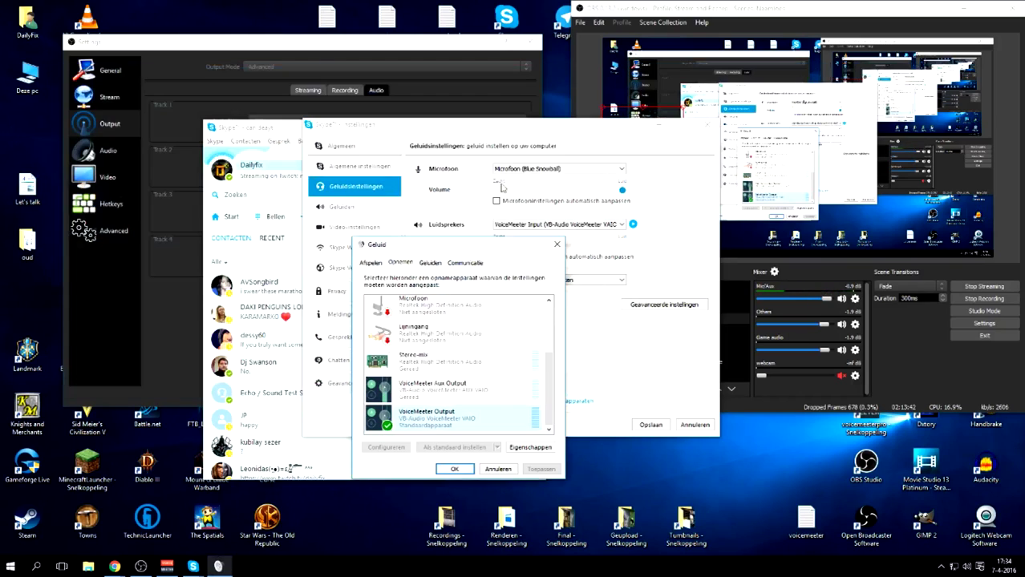
Close the Geluid sound dialog and Skype's audio settings, then minimize Skype
{"action": "left_click", "coordinate": [556, 244]}
{"action": "left_click", "coordinate": [709, 126]}
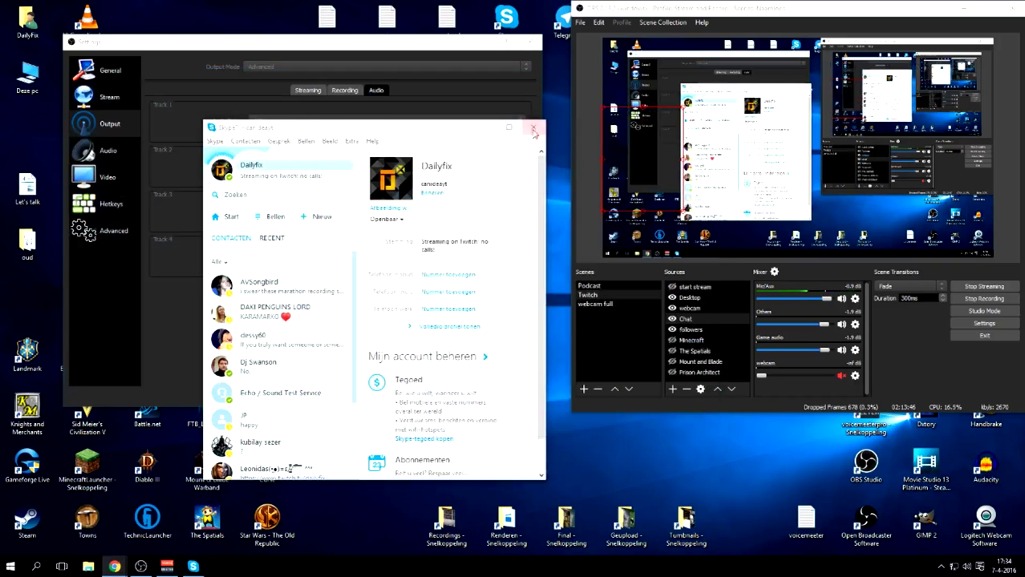
{"action": "left_click", "coordinate": [487, 127]}
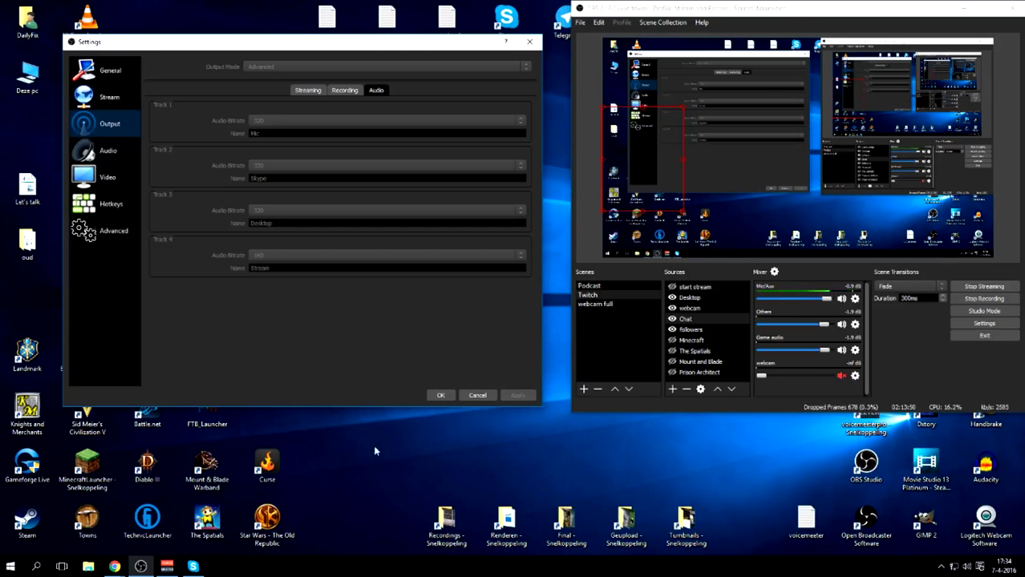
{"action": "left_click", "coordinate": [192, 566]}
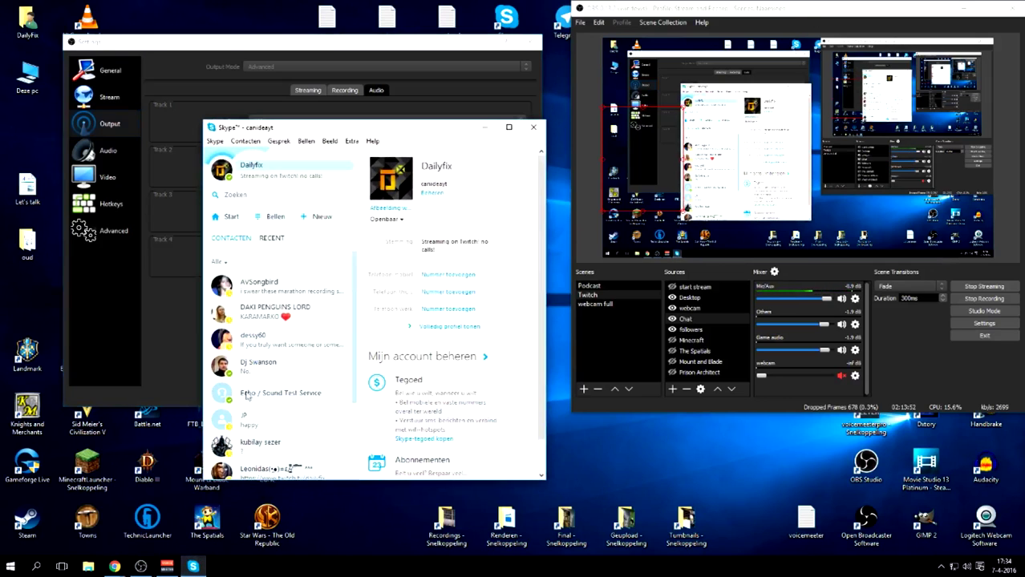
{"action": "left_click", "coordinate": [502, 128]}
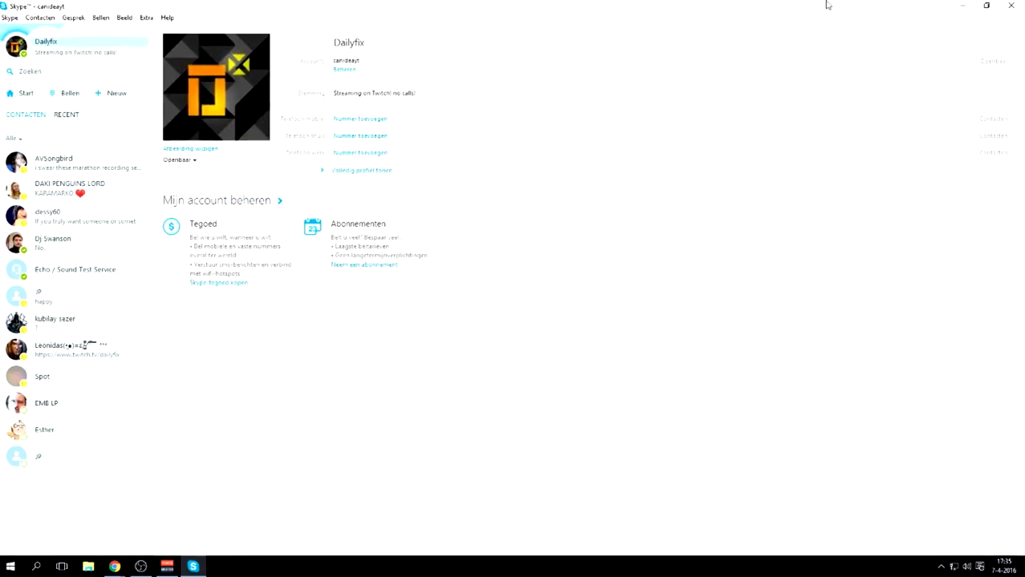
{"action": "left_click", "coordinate": [973, 8]}
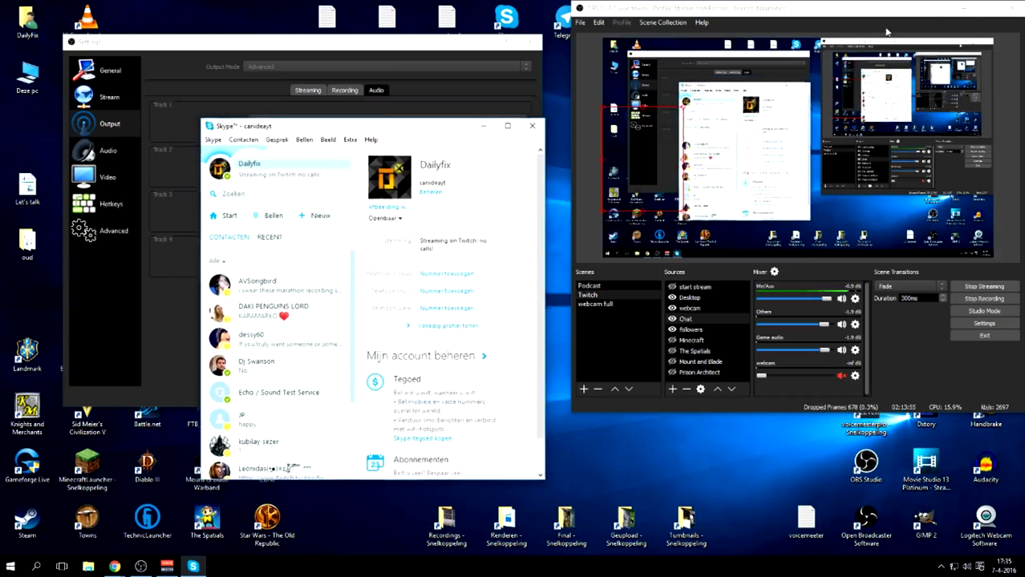
{"action": "left_click", "coordinate": [483, 128]}
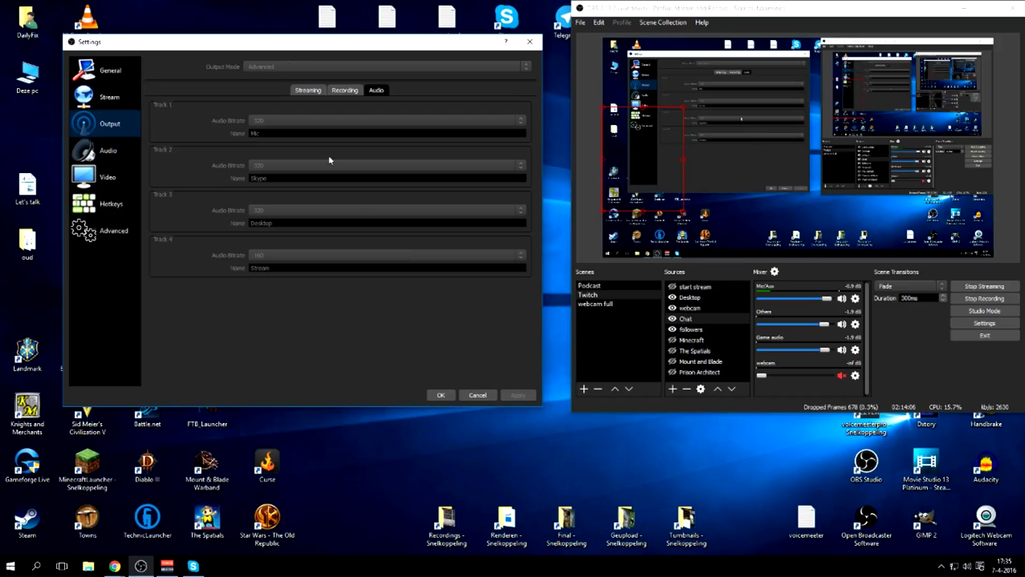
Check the OBS streaming and recording output settings, then show the Audio page centred on screen
{"action": "left_click", "coordinate": [301, 90]}
{"action": "left_click", "coordinate": [344, 91]}
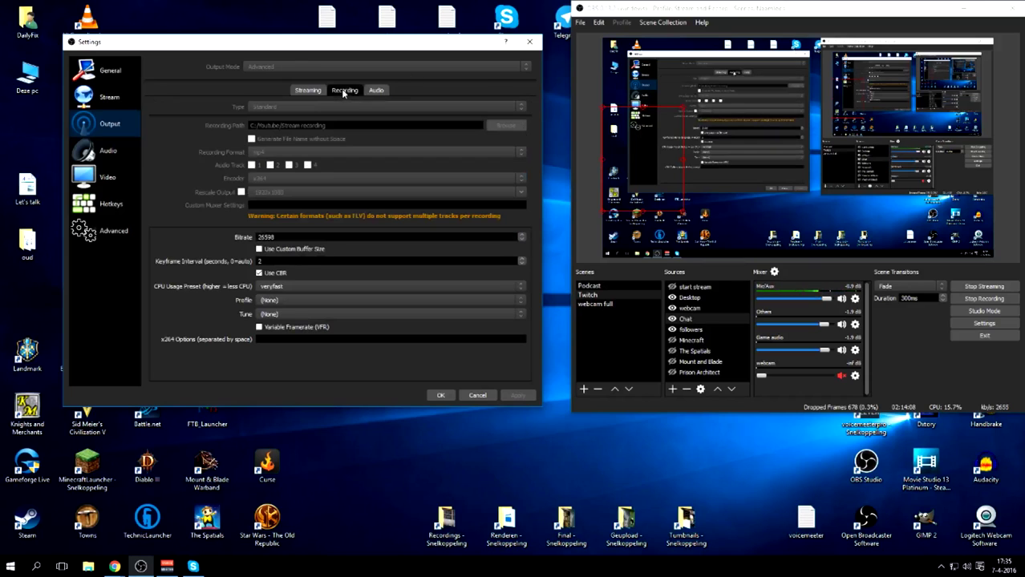
{"action": "left_click", "coordinate": [112, 152]}
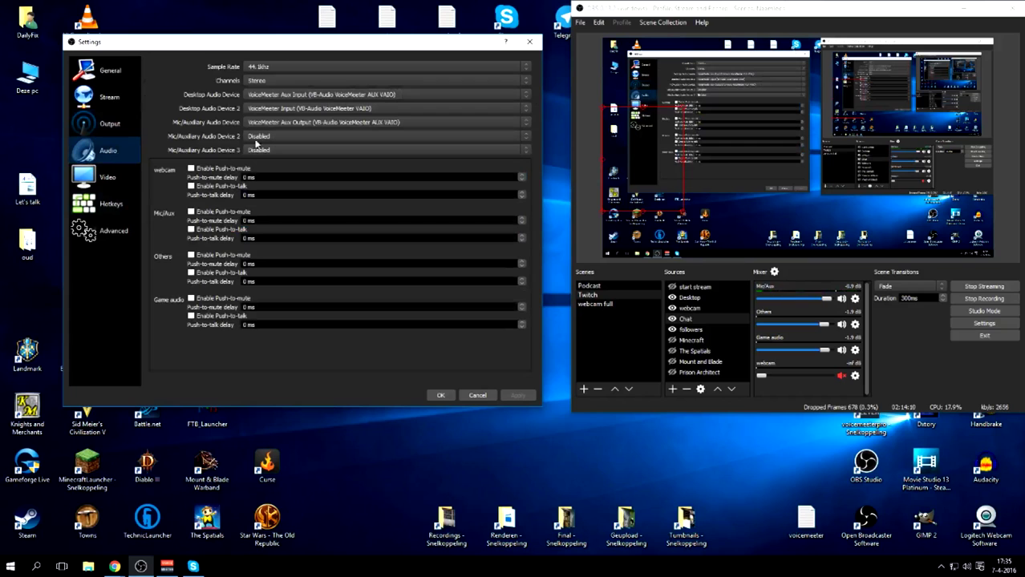
{"action": "left_click_drag", "start_coordinate": [207, 47], "coordinate": [247, 16]}
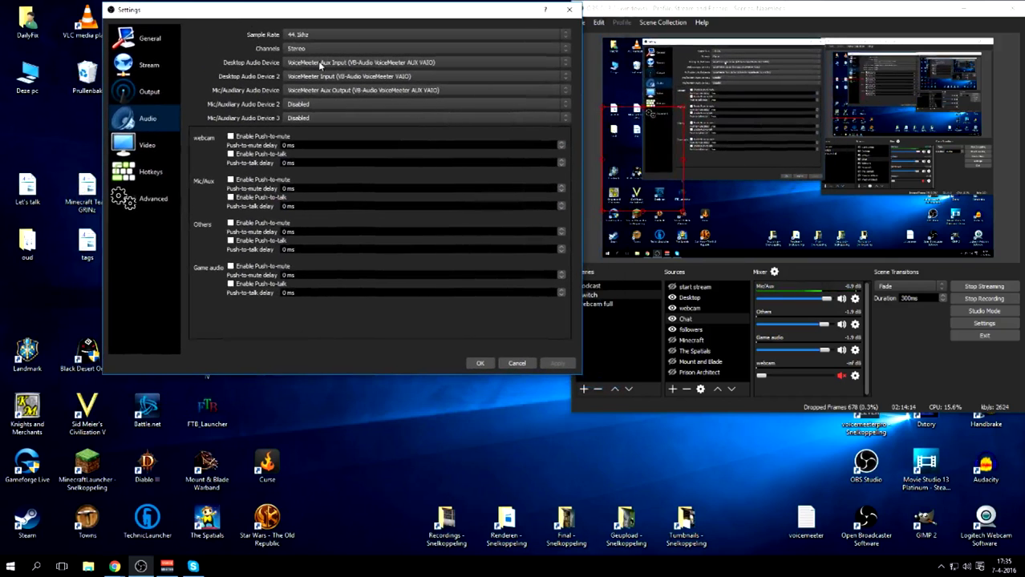
{"action": "left_click_drag", "start_coordinate": [344, 13], "coordinate": [636, 119]}
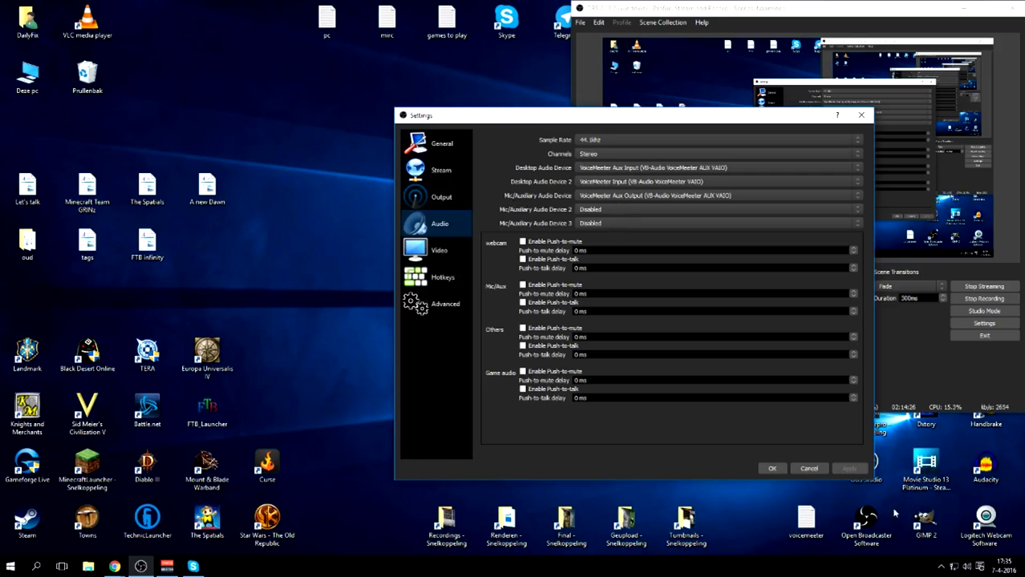
Move the VoiceMeeter mixer to the top-left and open the Windows Playback devices list
{"action": "left_click", "coordinate": [167, 566]}
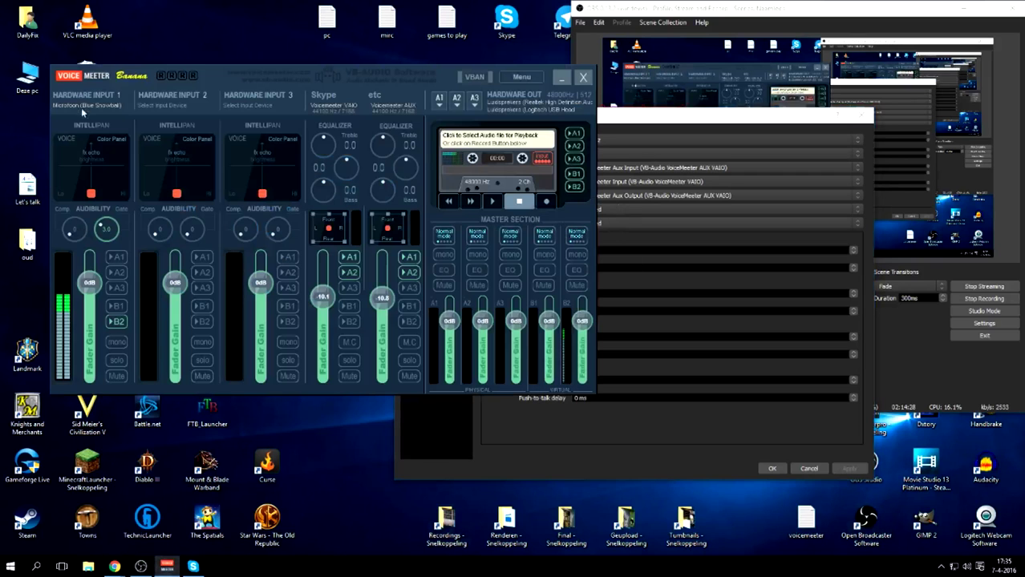
{"action": "left_click_drag", "start_coordinate": [225, 71], "coordinate": [182, 16]}
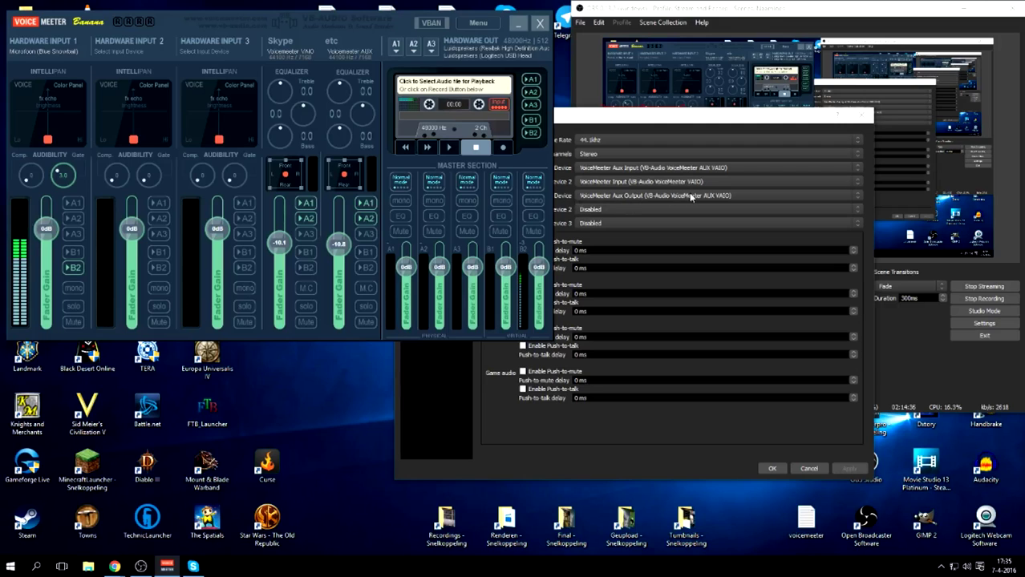
{"action": "right_click", "coordinate": [961, 570]}
{"action": "left_click", "coordinate": [954, 530]}
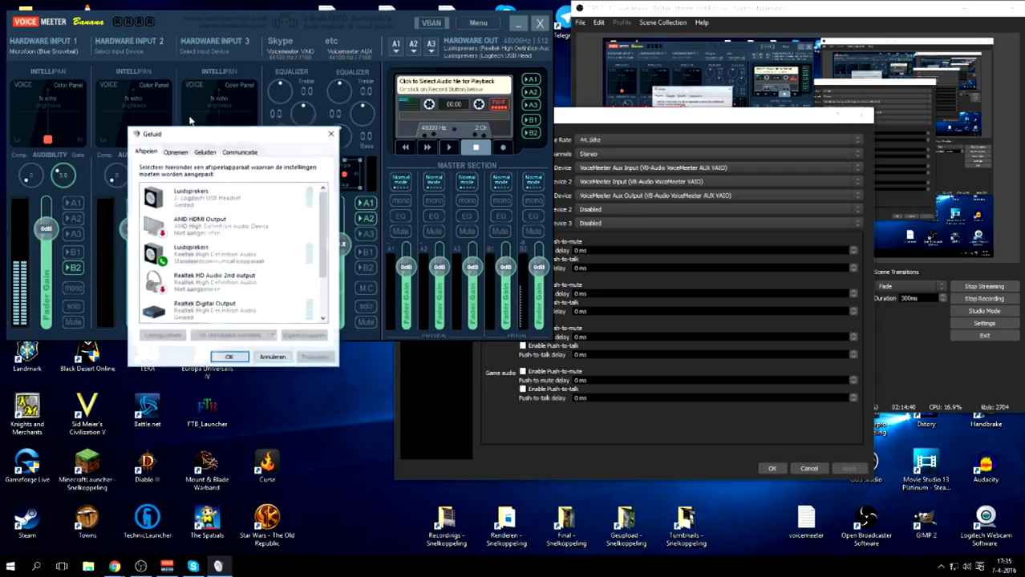
Confirm VoiceMeeter Output as default recording and VoiceMeeter Aux Input as default playback device
{"action": "left_click", "coordinate": [176, 151]}
{"action": "scroll", "coordinate": [252, 321], "scroll_direction": "down", "scroll_amount": 2}
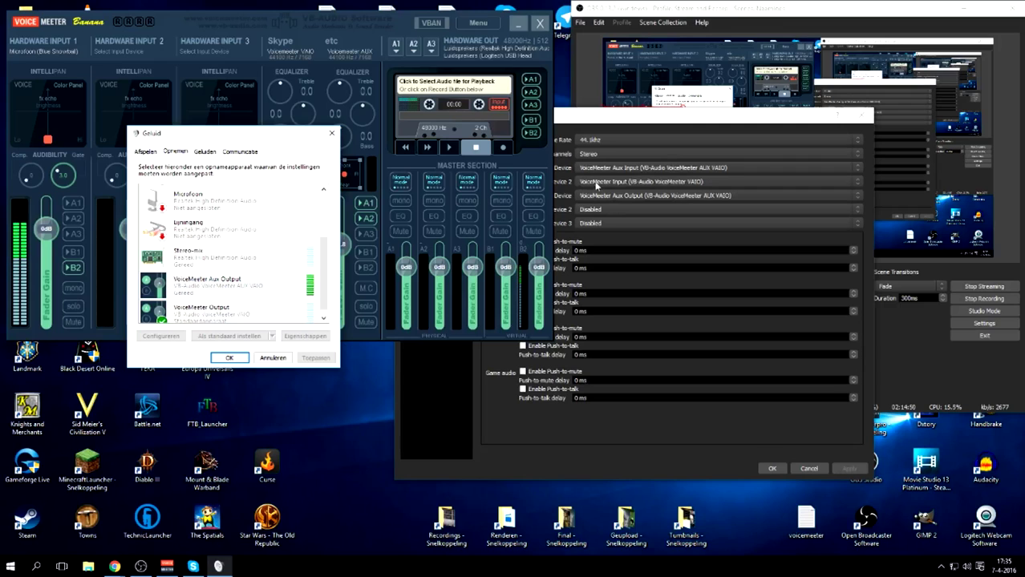
{"action": "left_click", "coordinate": [146, 152]}
{"action": "scroll", "coordinate": [248, 312], "scroll_direction": "down", "scroll_amount": 2}
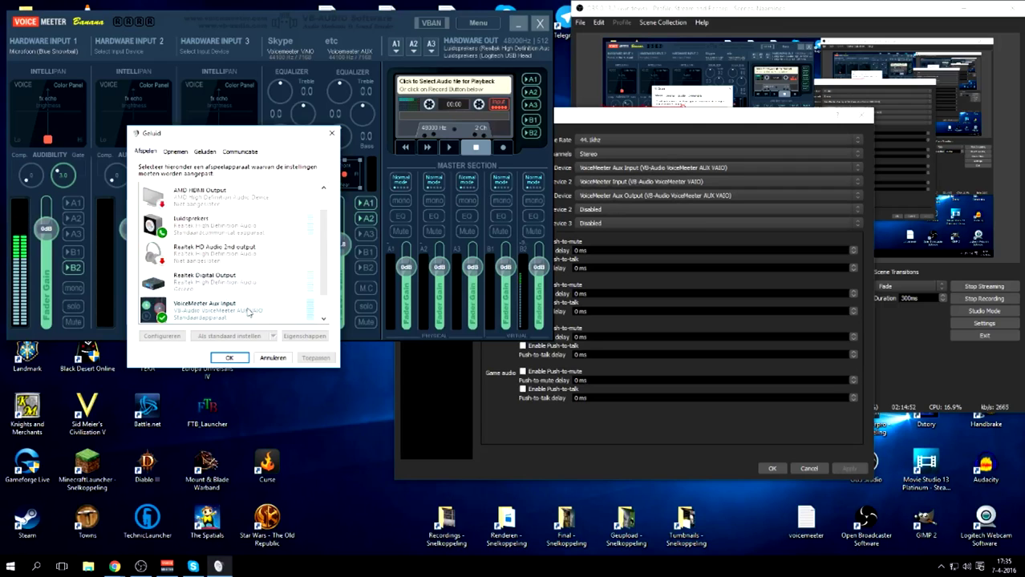
{"action": "scroll", "coordinate": [249, 313], "scroll_direction": "down", "scroll_amount": 1}
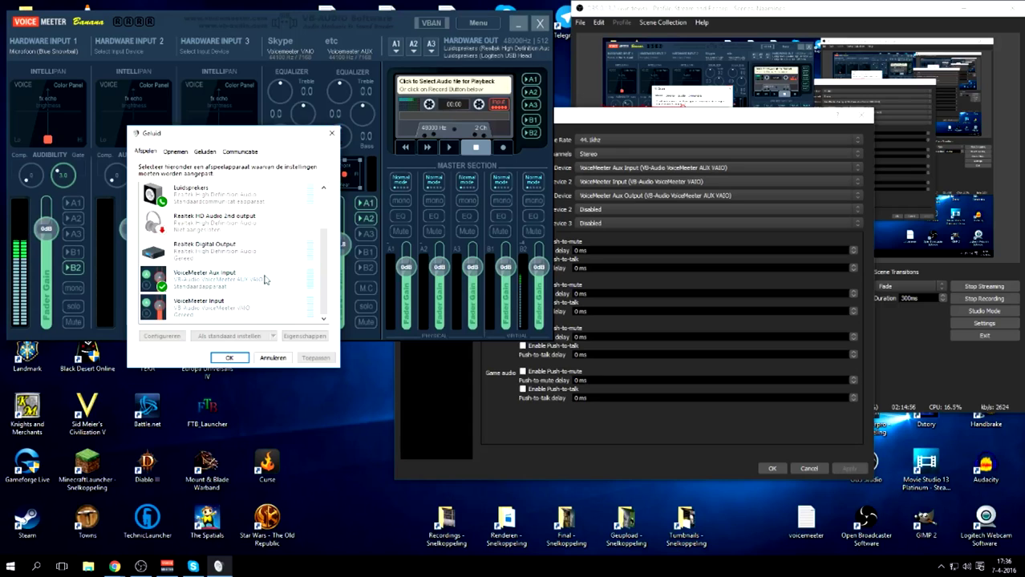
{"action": "left_click", "coordinate": [331, 133]}
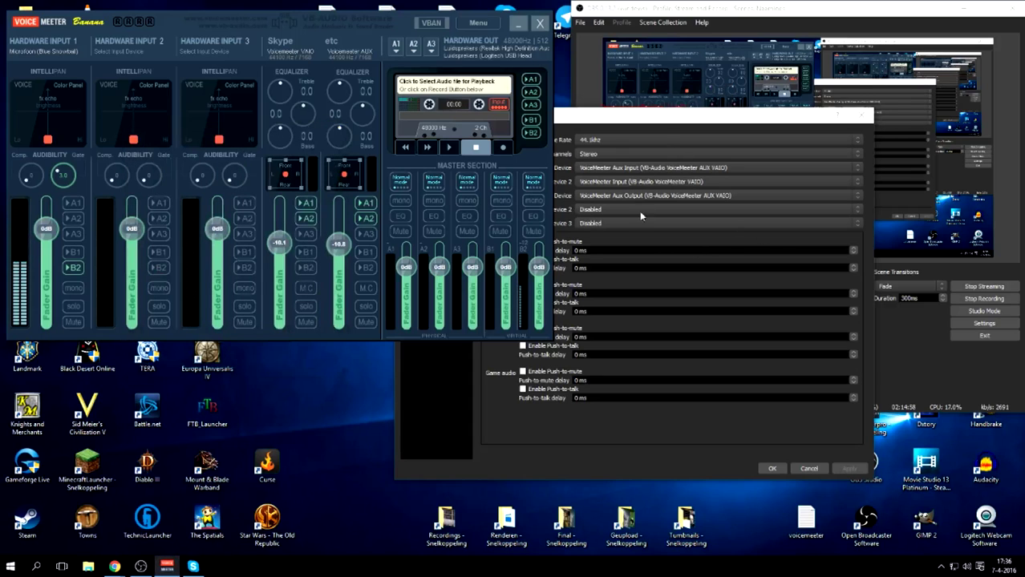
{"action": "left_click", "coordinate": [663, 118]}
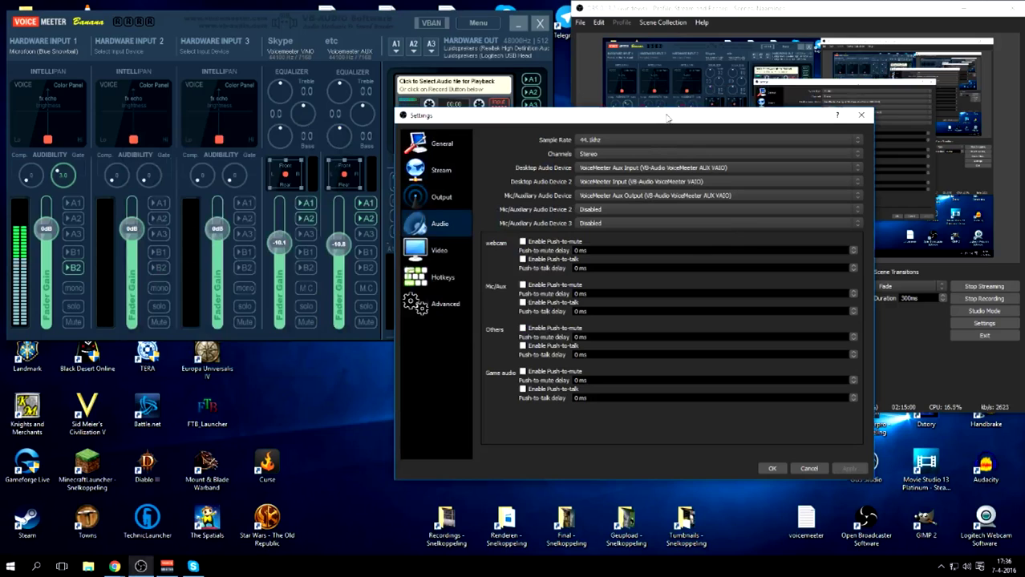
Review the Video, Hotkeys and Advanced settings pages, then close OBS Settings
{"action": "left_click", "coordinate": [438, 250]}
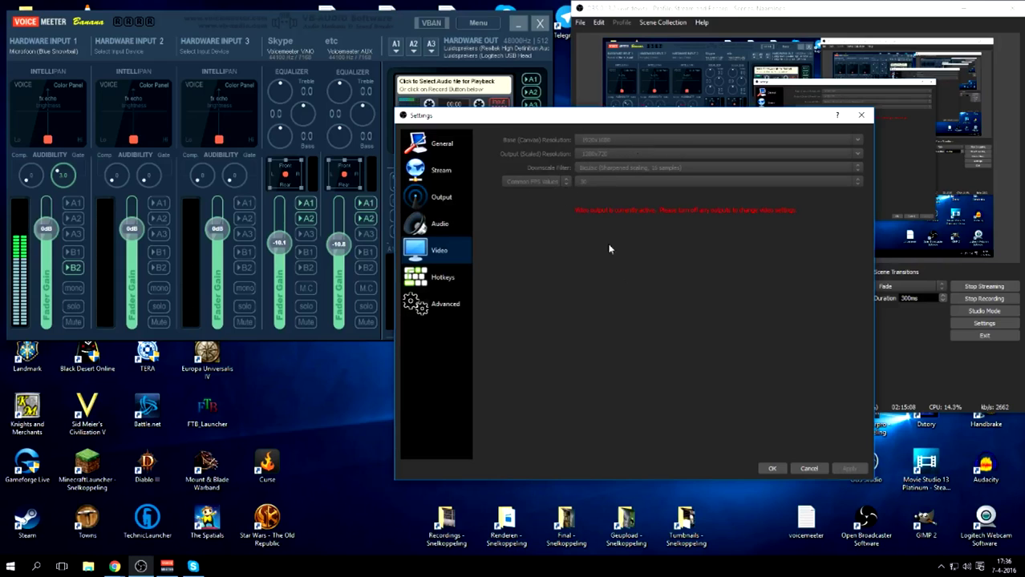
{"action": "left_click", "coordinate": [428, 278]}
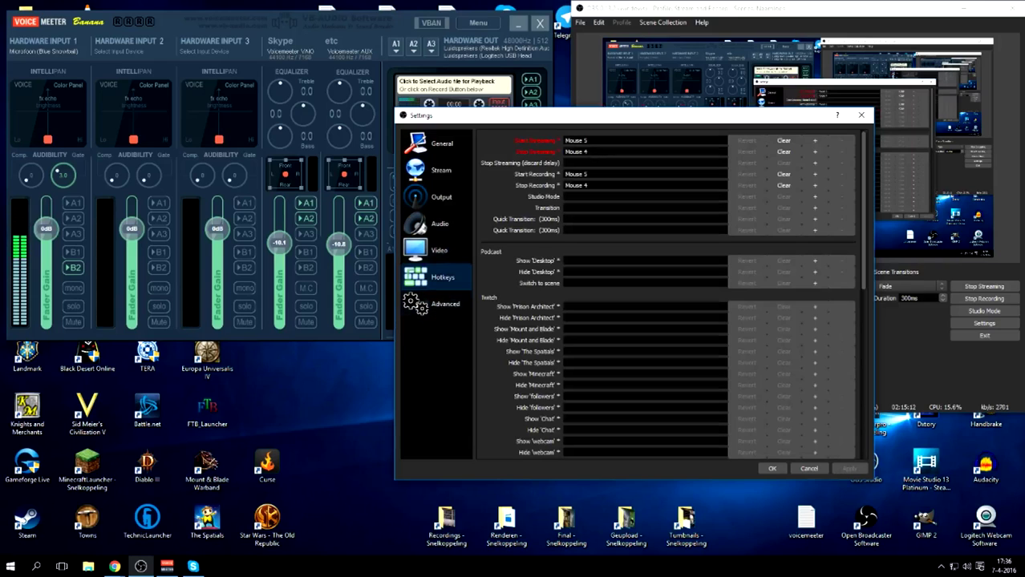
{"action": "left_click", "coordinate": [444, 304]}
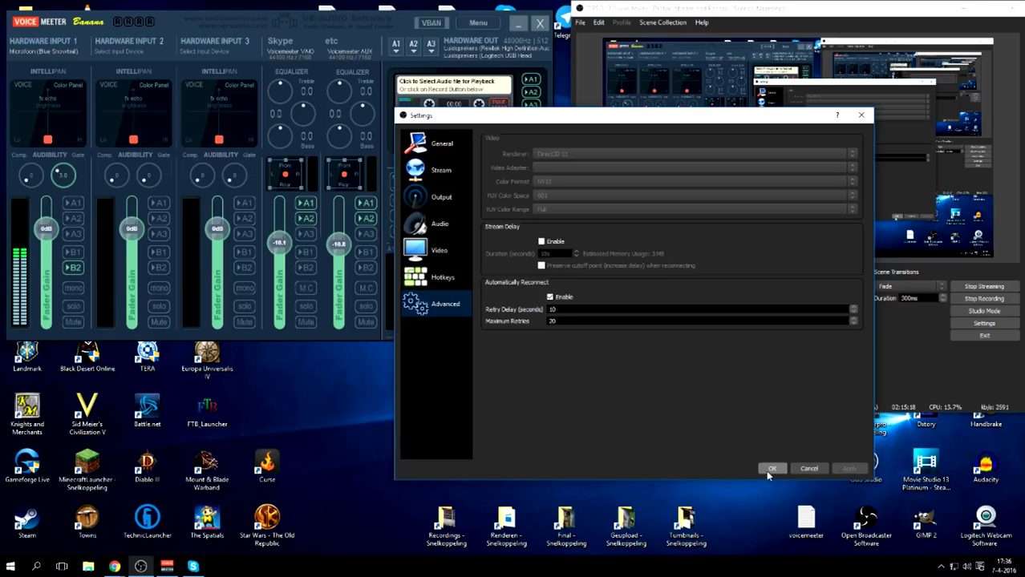
{"action": "left_click", "coordinate": [866, 117]}
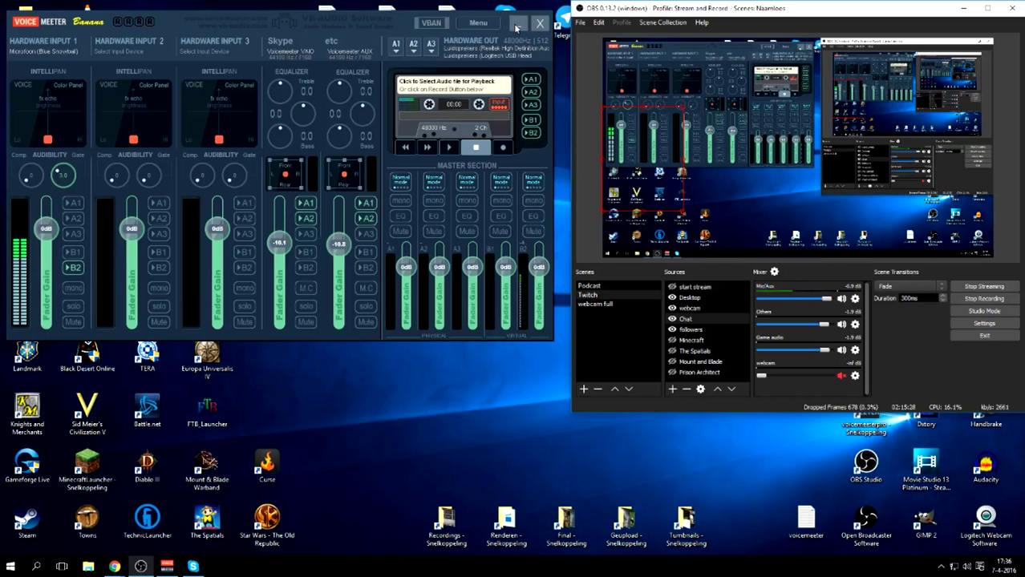
Open the Twitch Dashboard in Chrome, view the current viewer list, then return to chat
{"action": "mouse_move", "coordinate": [114, 566]}
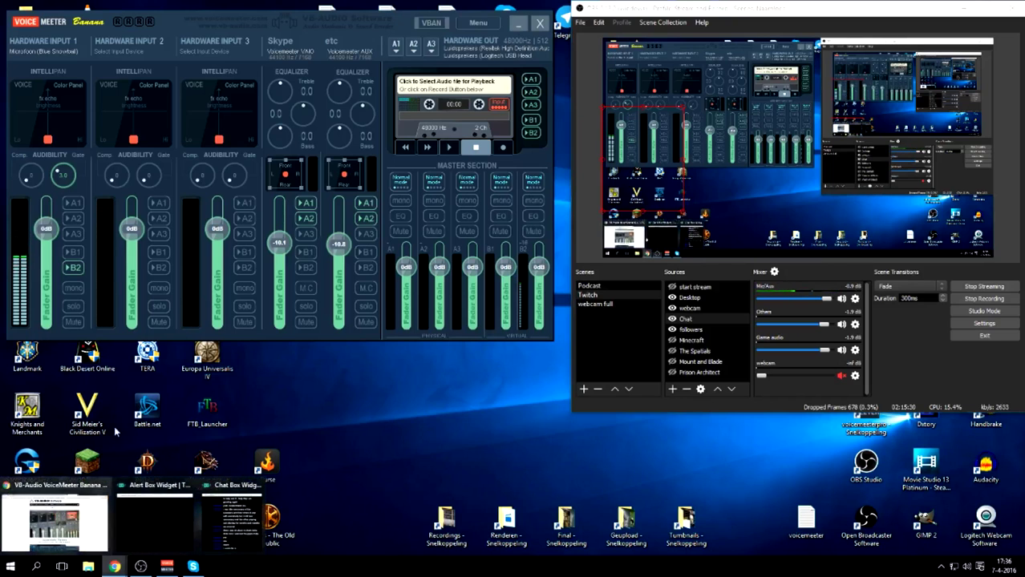
{"action": "left_click", "coordinate": [62, 507]}
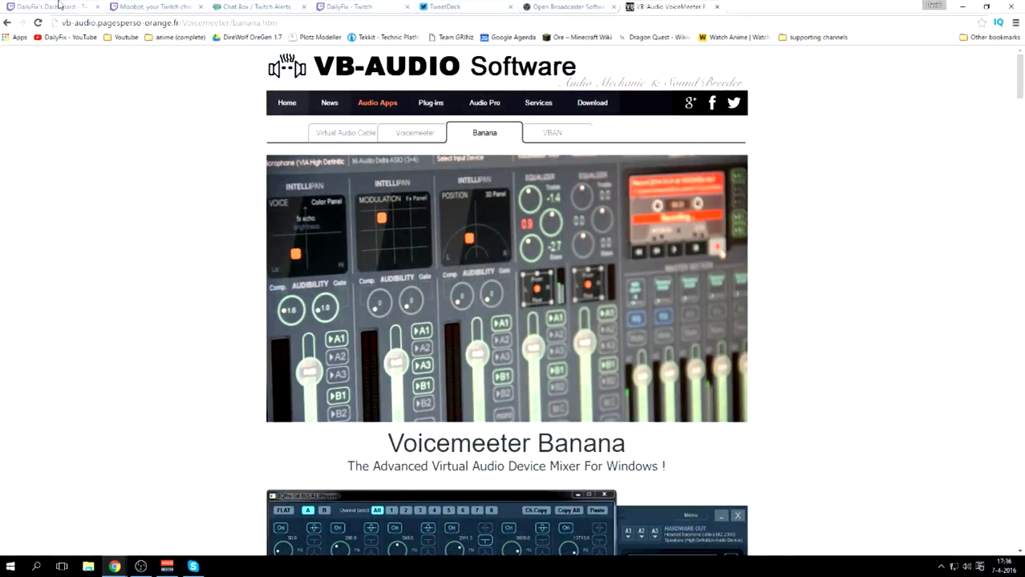
{"action": "left_click", "coordinate": [49, 5]}
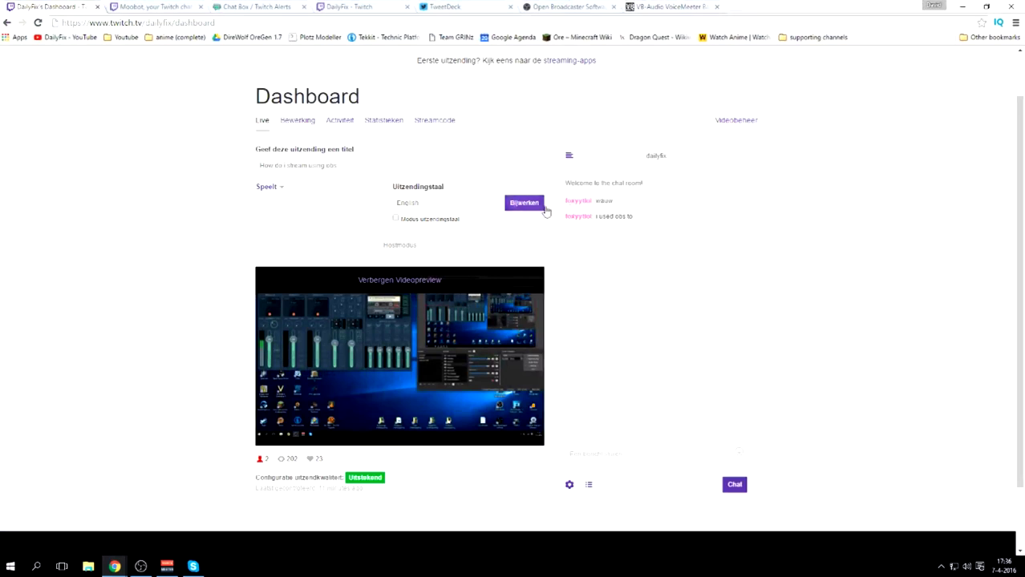
{"action": "left_click", "coordinate": [588, 485]}
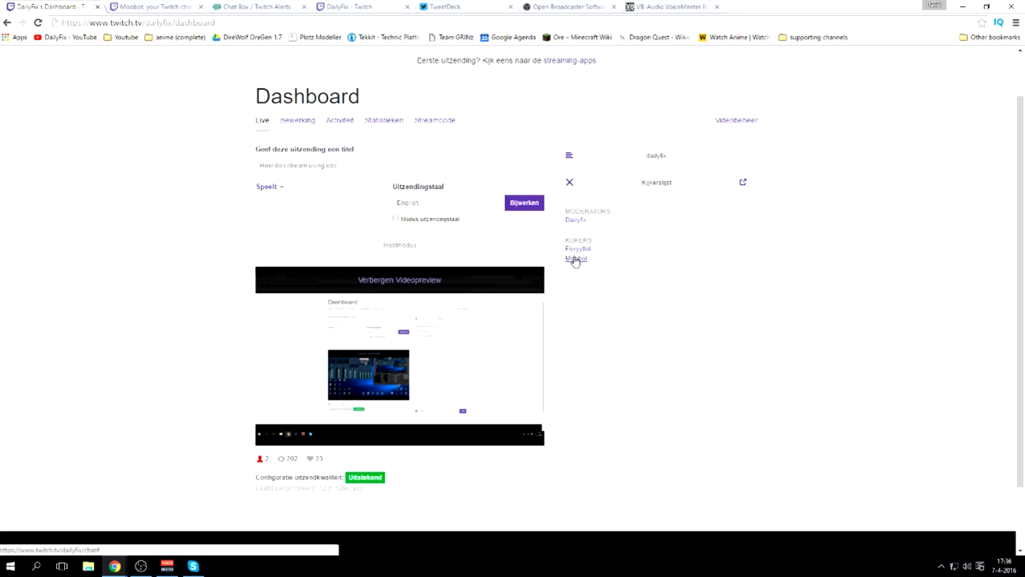
{"action": "left_click", "coordinate": [569, 182]}
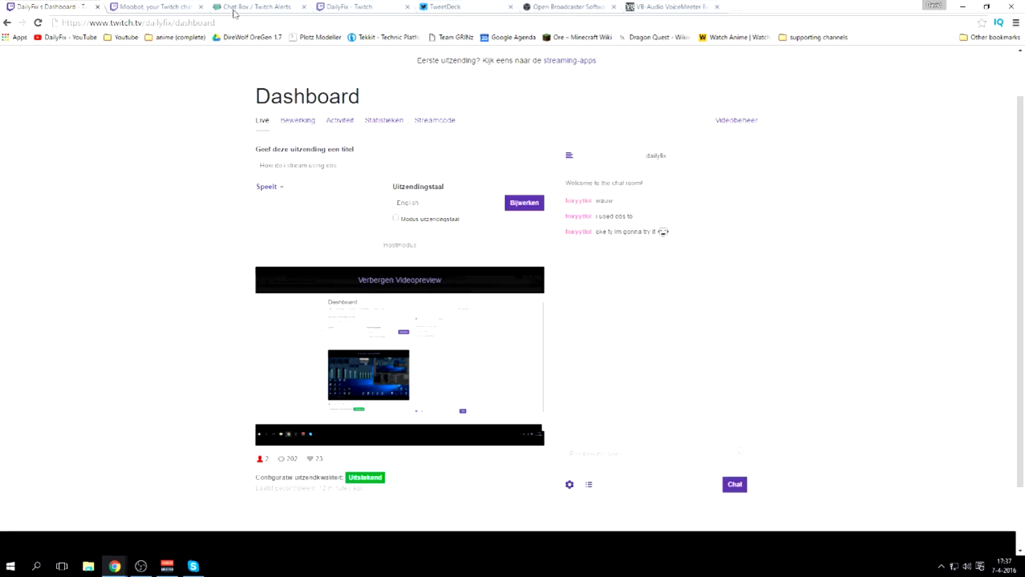
Scroll through the Moobot dashboard, then switch to the 'Chat Box - TwitchAlerts' tab
{"action": "left_click", "coordinate": [133, 6]}
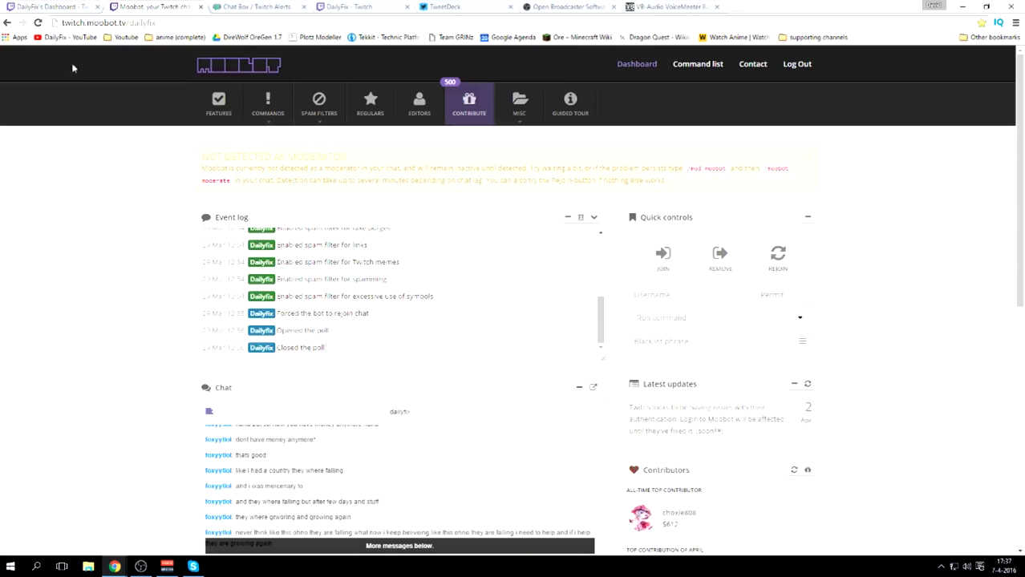
{"action": "scroll", "coordinate": [146, 234], "scroll_direction": "down", "scroll_amount": 4}
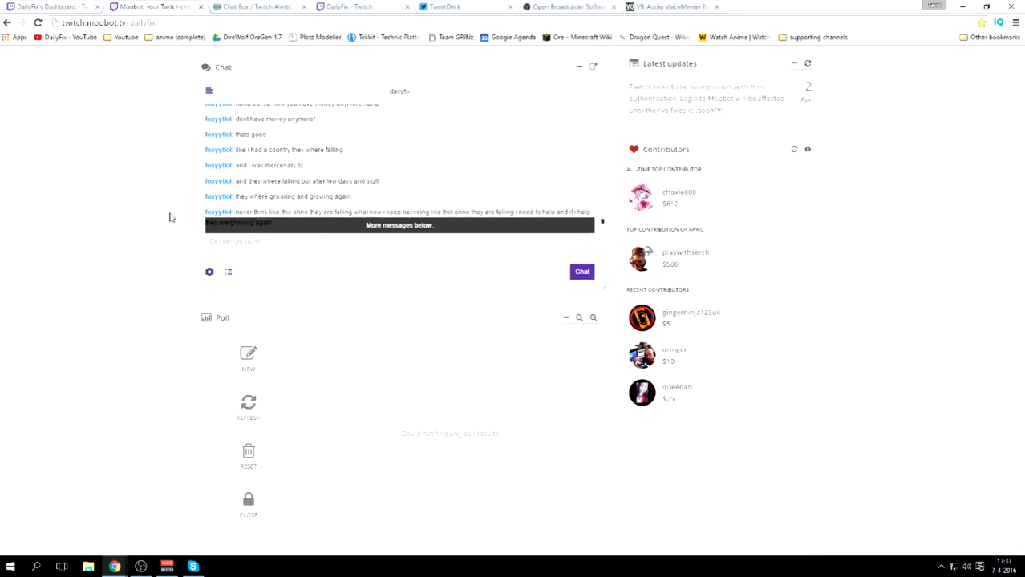
{"action": "scroll", "coordinate": [144, 234], "scroll_direction": "down", "scroll_amount": 3}
{"action": "scroll", "coordinate": [201, 281], "scroll_direction": "up", "scroll_amount": 6}
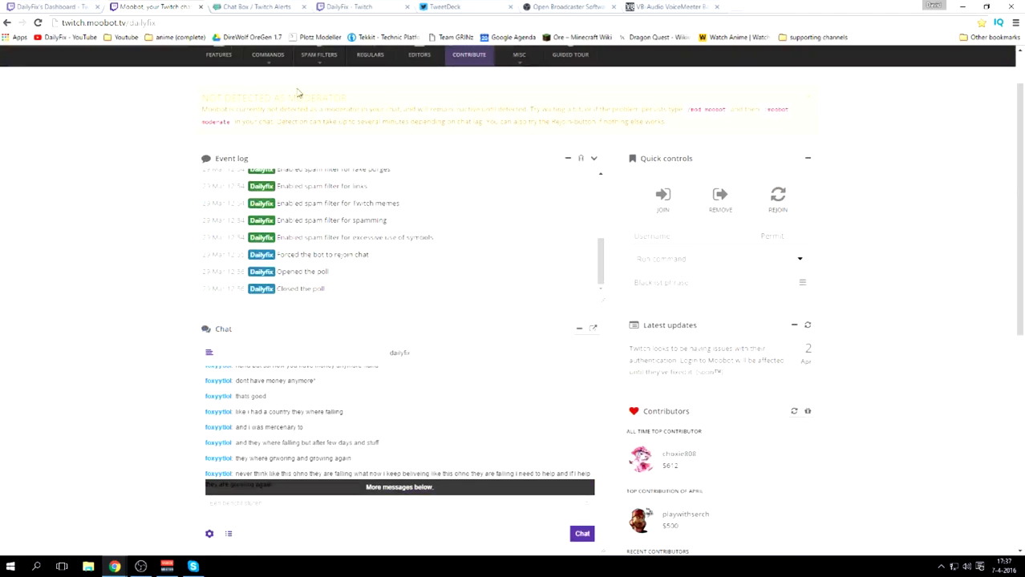
{"action": "left_click", "coordinate": [268, 8]}
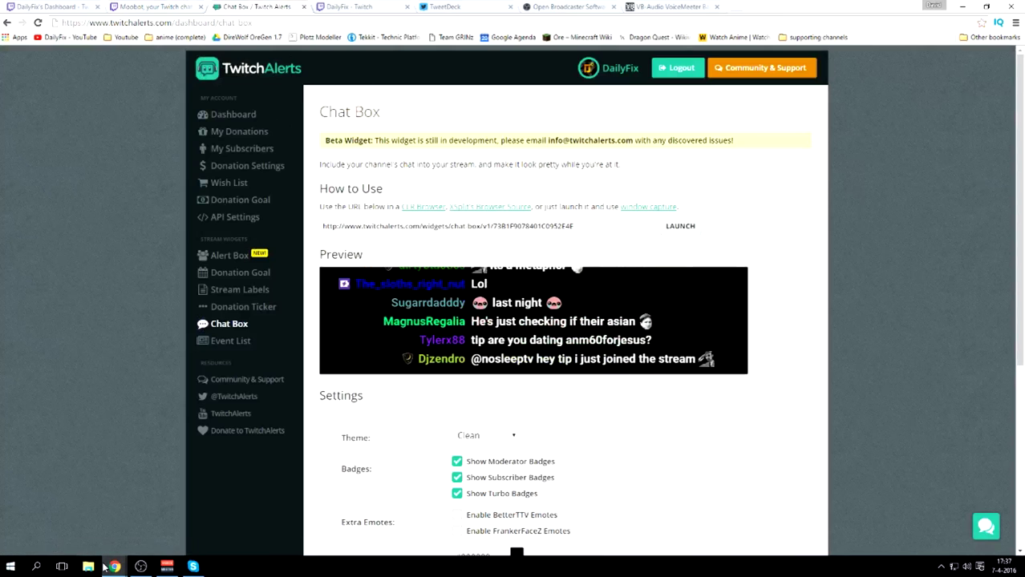
Dock the Alert Box Widget window at the left screen edge and open the Alert Box v3.1 page
{"action": "mouse_move", "coordinate": [115, 567]}
{"action": "mouse_move", "coordinate": [148, 531]}
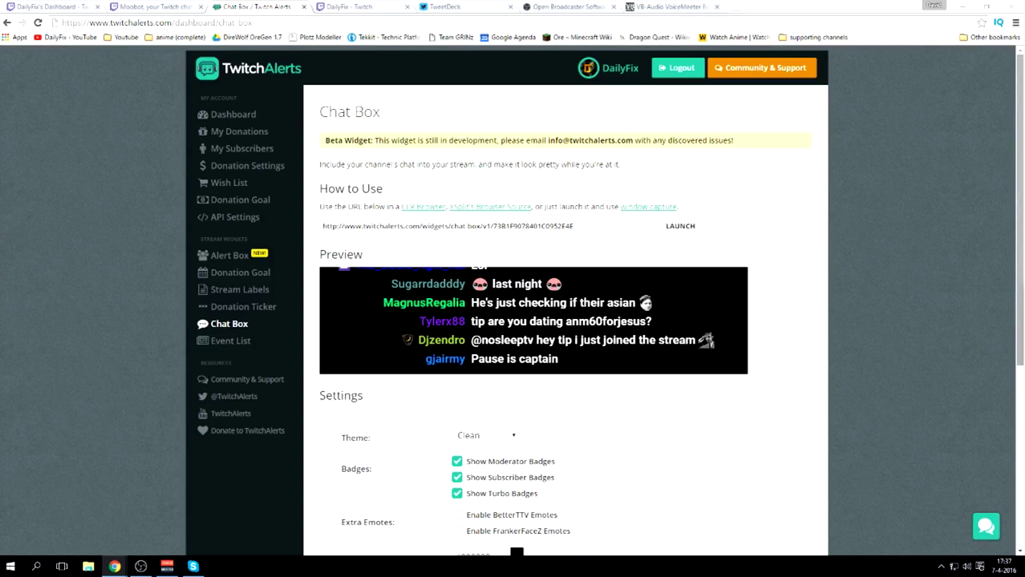
{"action": "left_click_drag", "start_coordinate": [1024, 257], "coordinate": [253, 211]}
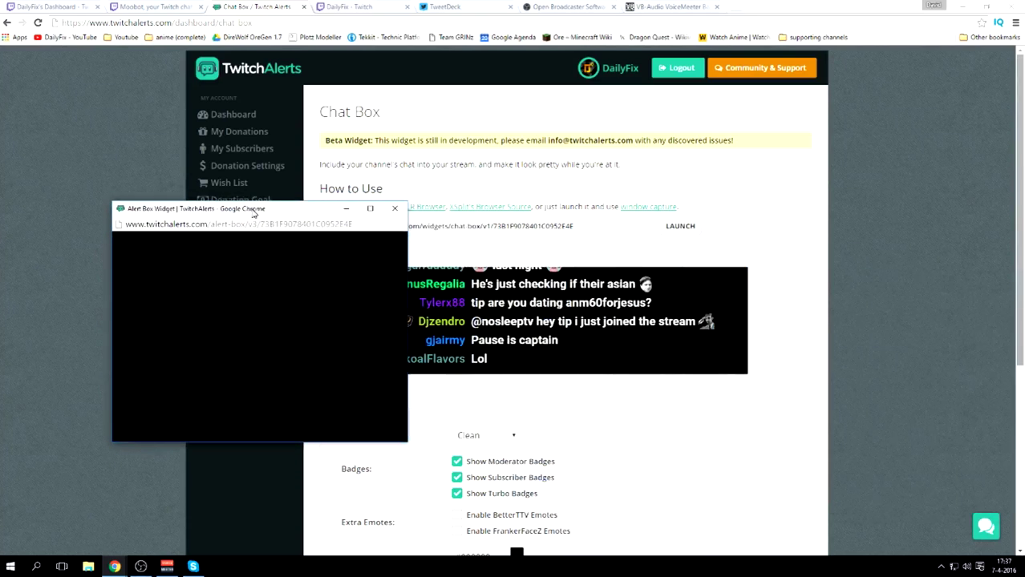
{"action": "left_click", "coordinate": [142, 565]}
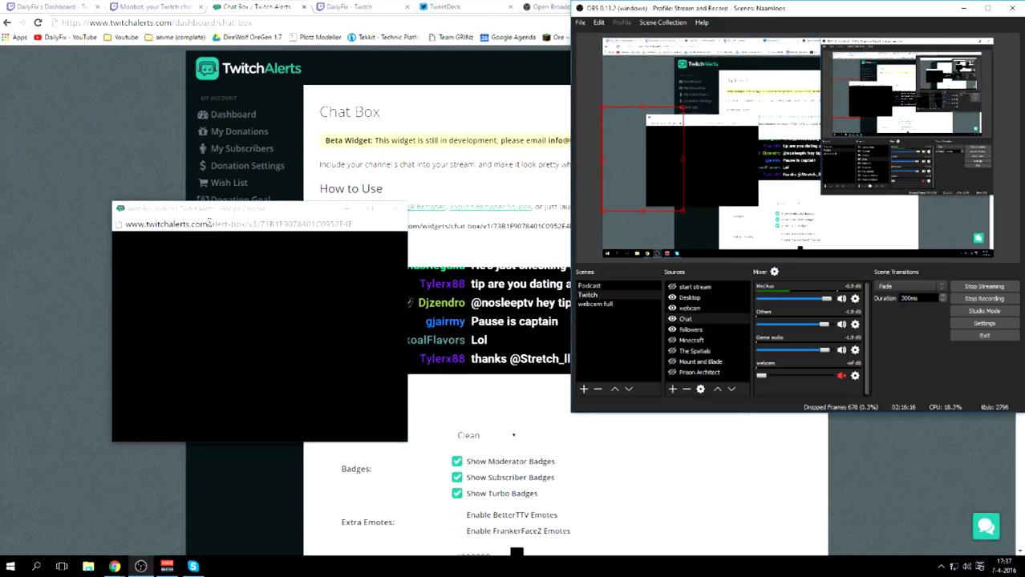
{"action": "left_click_drag", "start_coordinate": [211, 216], "coordinate": [123, 232]}
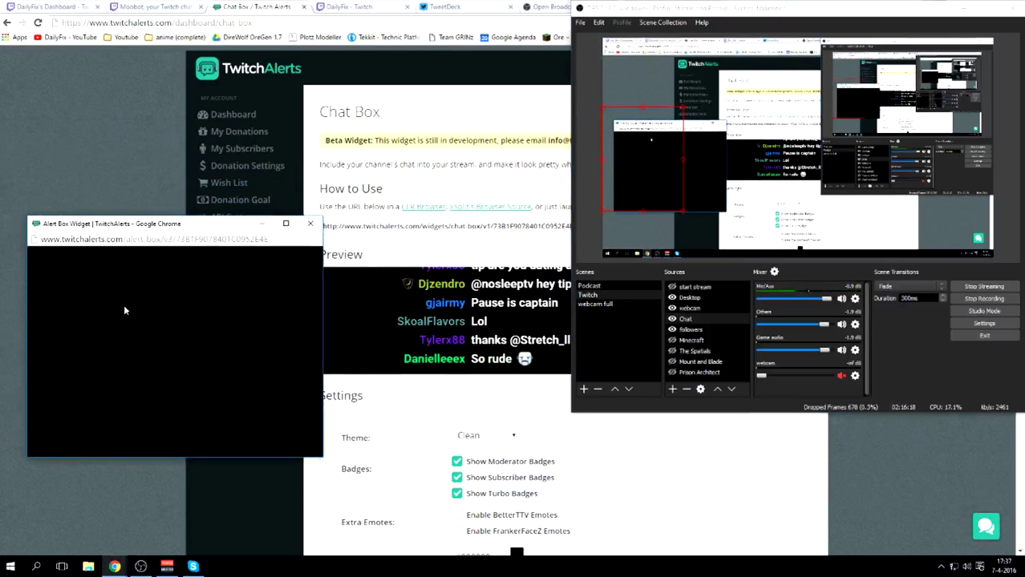
{"action": "left_click", "coordinate": [83, 157]}
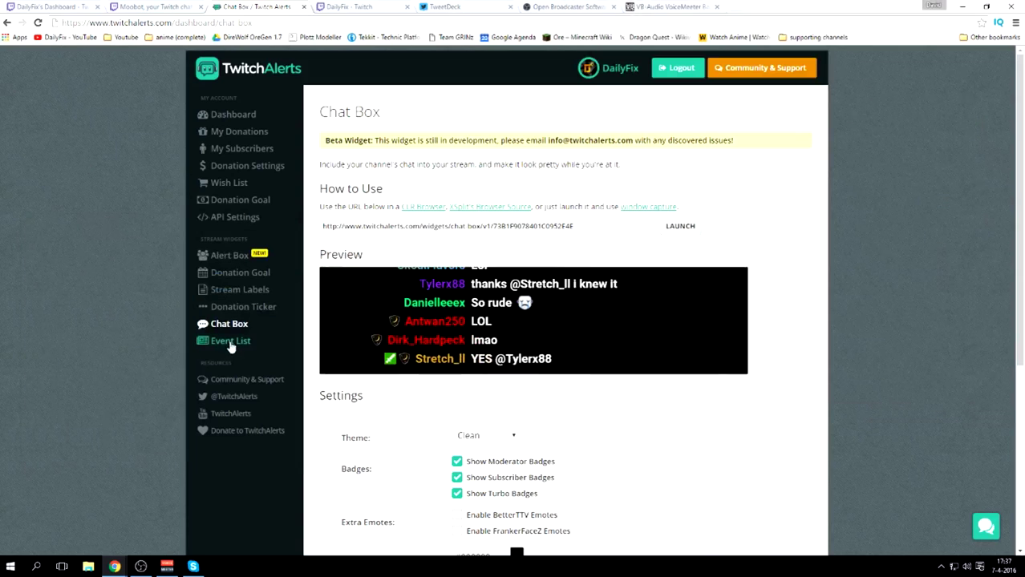
{"action": "left_click", "coordinate": [229, 255]}
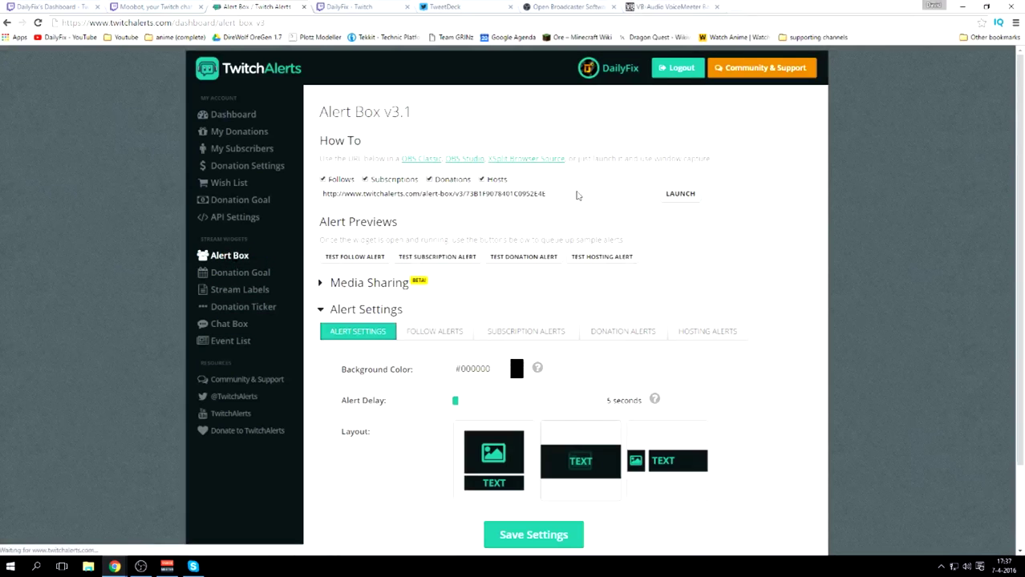
Launch the Alert Box widget in its own window
{"action": "scroll", "coordinate": [453, 394], "scroll_direction": "down", "scroll_amount": 1}
{"action": "scroll", "coordinate": [457, 206], "scroll_direction": "up", "scroll_amount": 1}
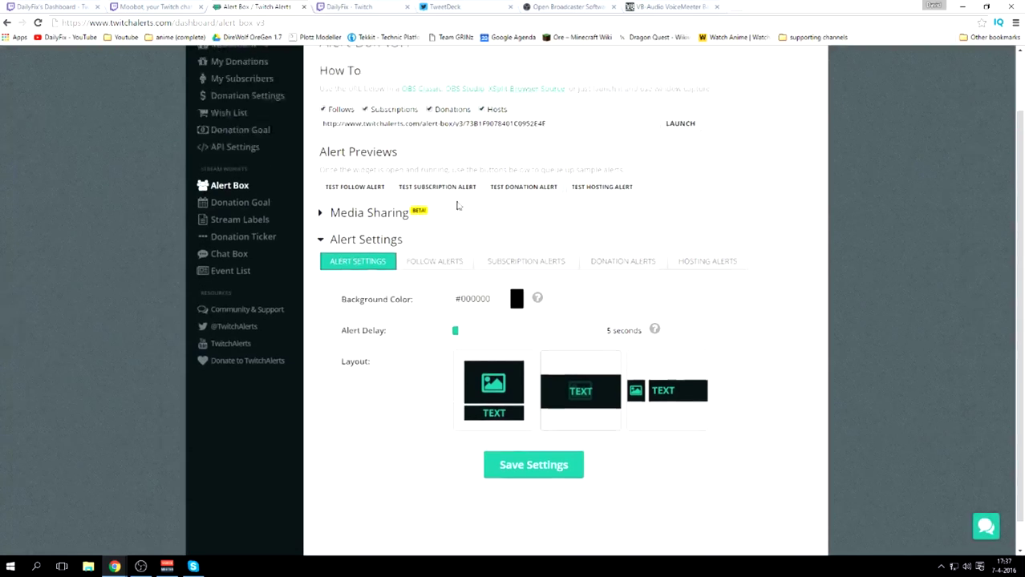
{"action": "left_click", "coordinate": [680, 194]}
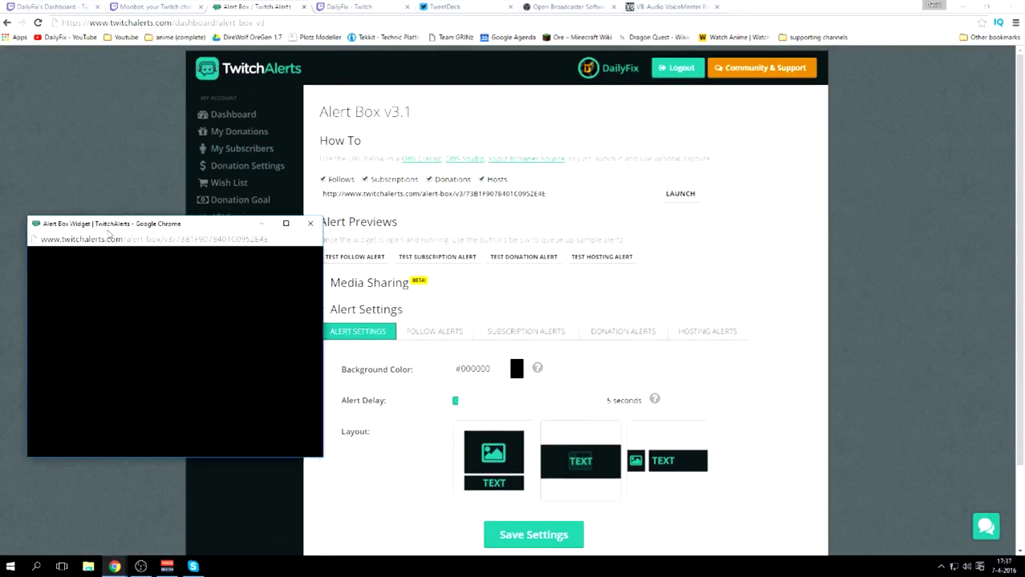
Select the followers source in OBS, then go back to TwitchAlerts' Chat Box page
{"action": "left_click", "coordinate": [140, 566]}
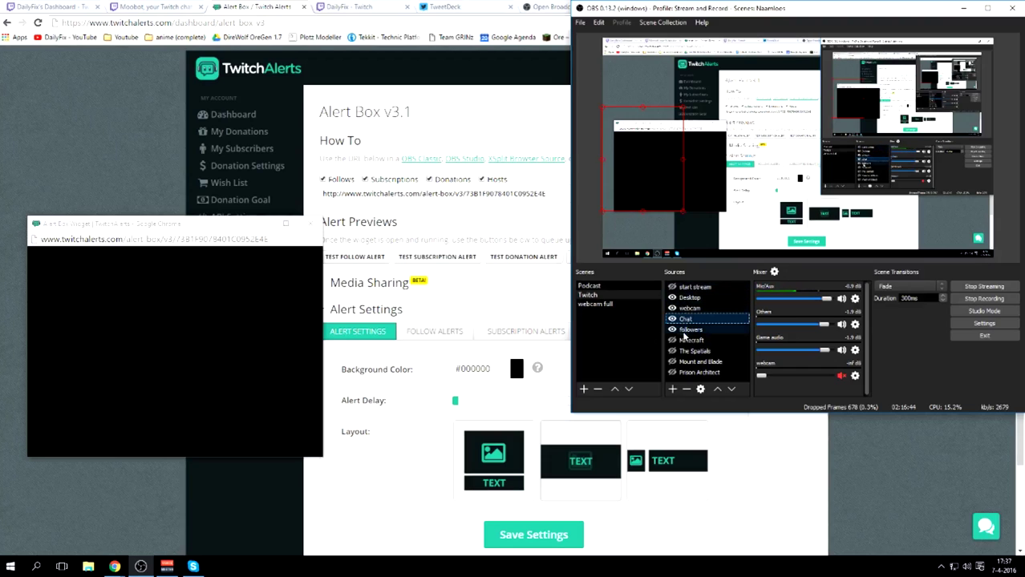
{"action": "left_click", "coordinate": [672, 330]}
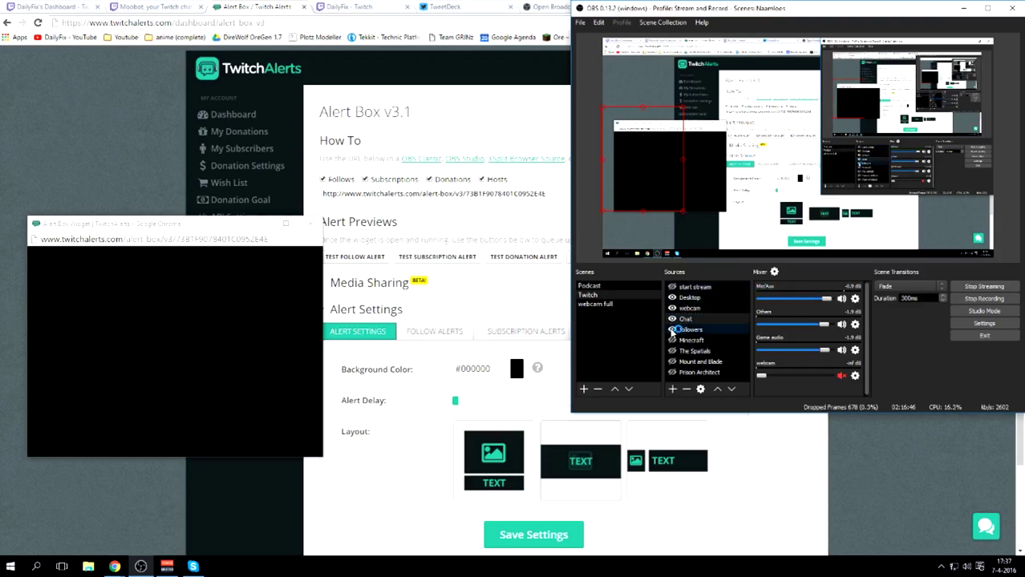
{"action": "left_click", "coordinate": [683, 331]}
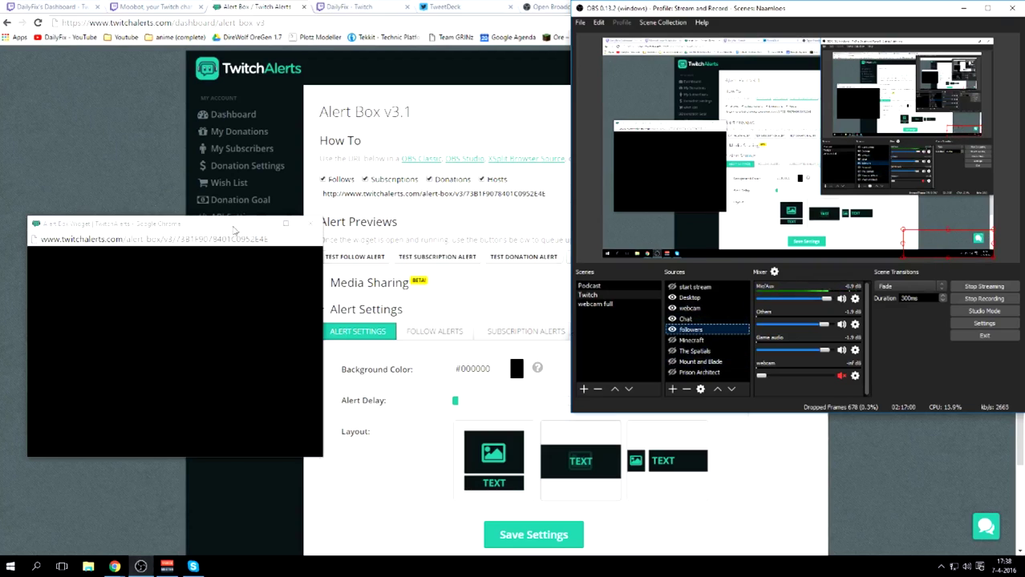
{"action": "key", "text": "alt+Tab"}
{"action": "left_click", "coordinate": [224, 322]}
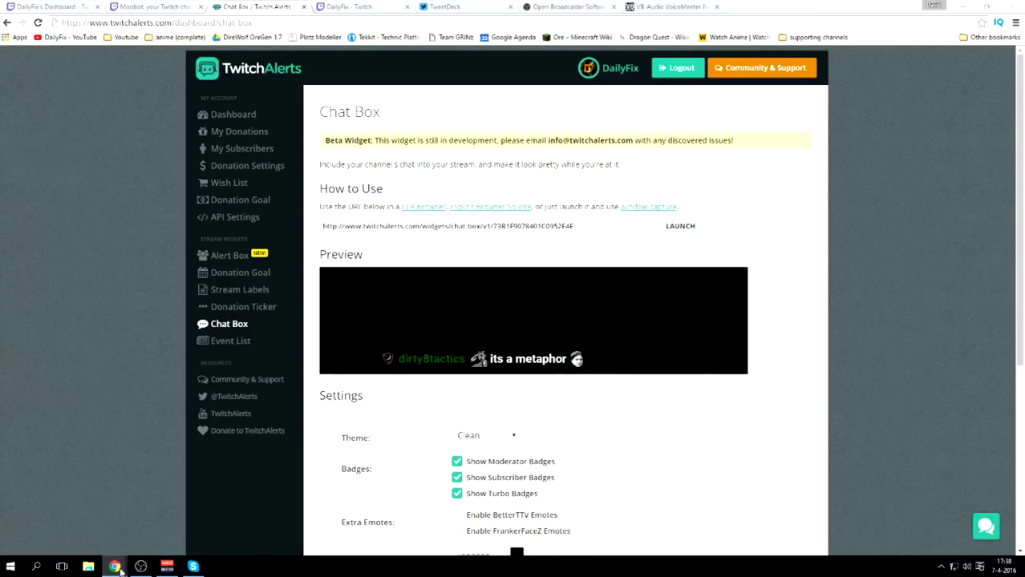
Place the Chat Box Widget window at the upper left and bring OBS Studio forward
{"action": "left_click", "coordinate": [258, 506]}
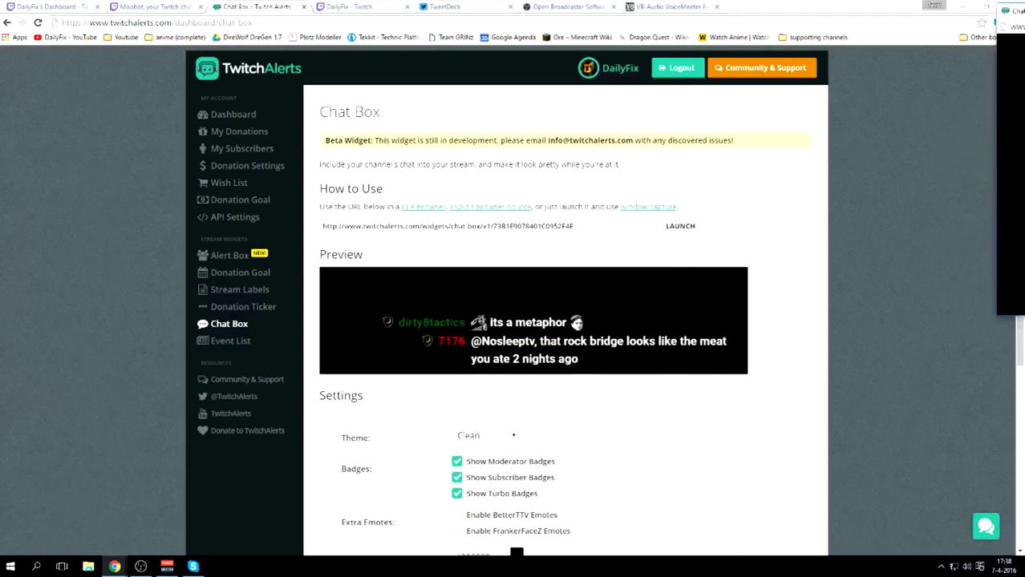
{"action": "left_click_drag", "start_coordinate": [1011, 12], "coordinate": [241, 80]}
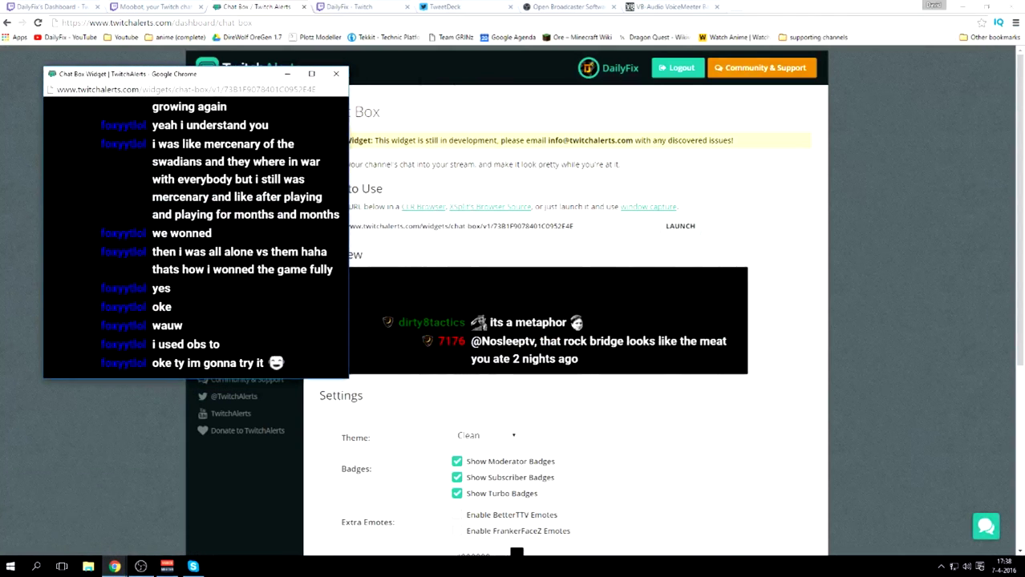
{"action": "left_click", "coordinate": [140, 566]}
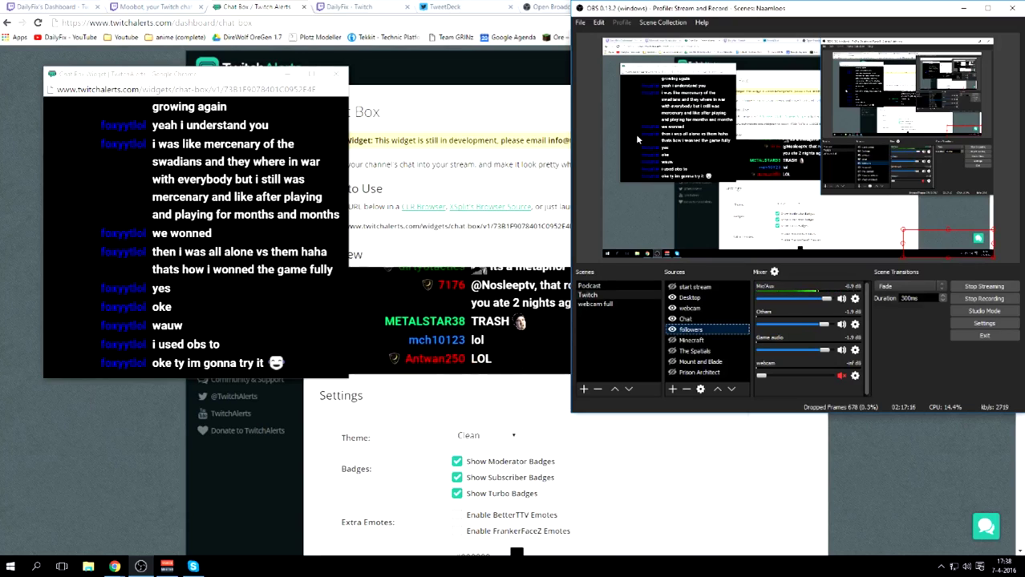
{"action": "left_click", "coordinate": [704, 320]}
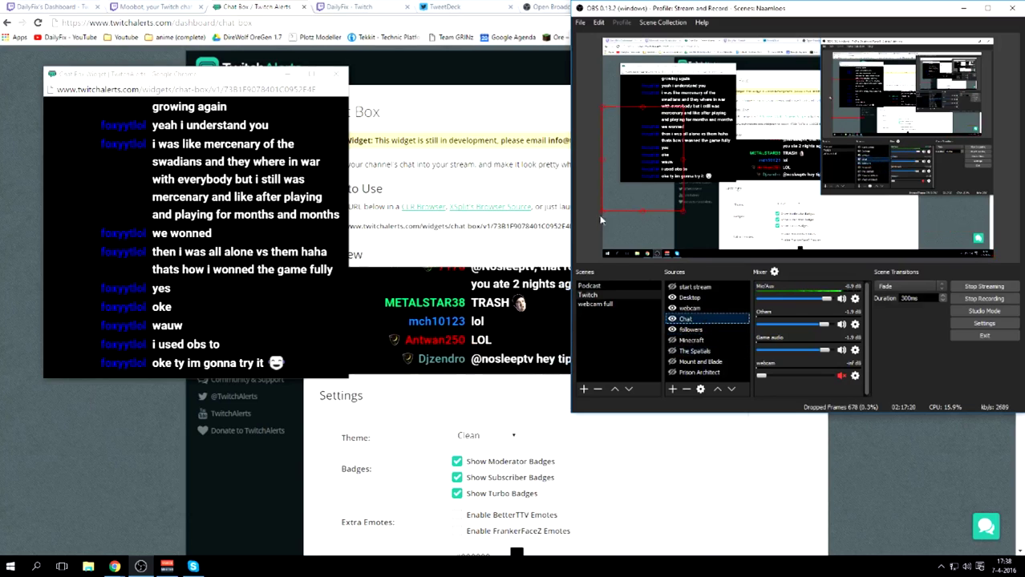
{"action": "left_click", "coordinate": [630, 216]}
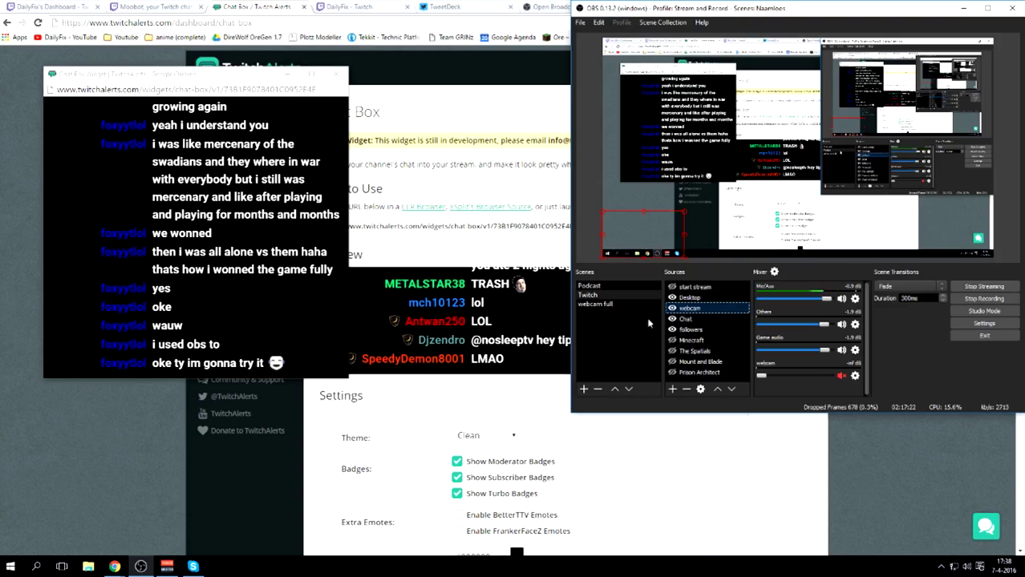
{"action": "left_click_drag", "start_coordinate": [688, 309], "coordinate": [687, 294]}
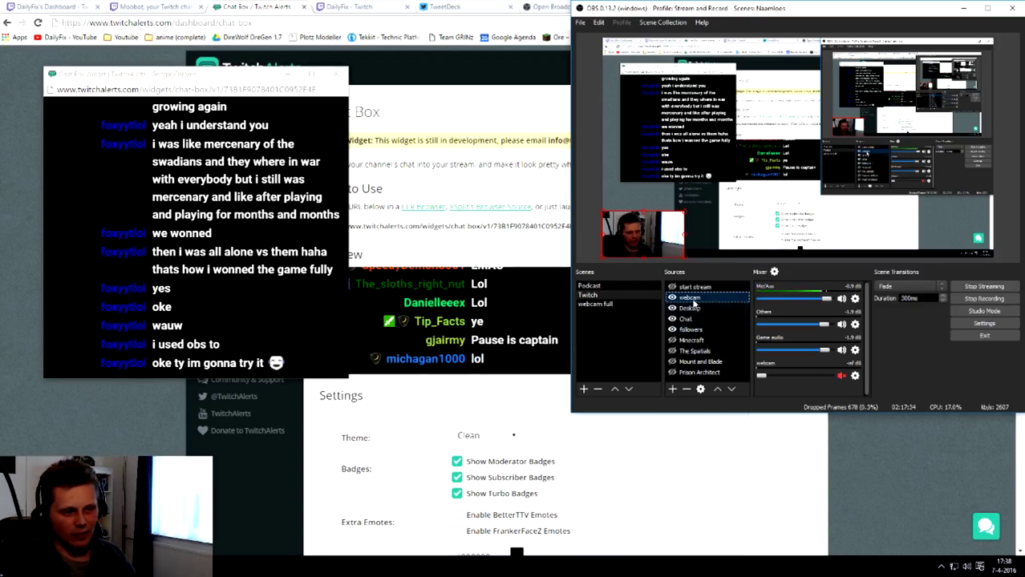
{"action": "left_click_drag", "start_coordinate": [695, 303], "coordinate": [695, 319]}
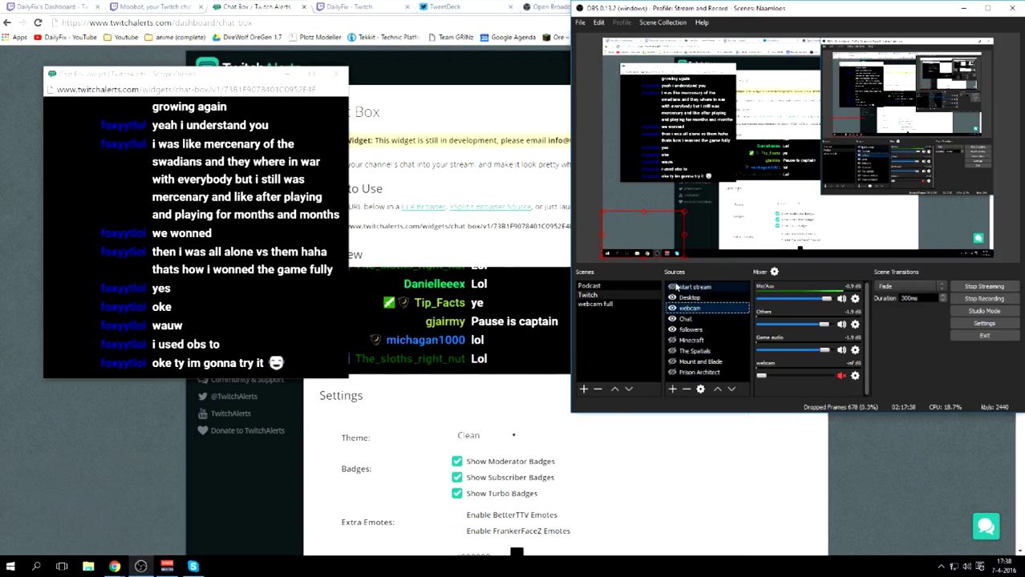
{"action": "left_click", "coordinate": [673, 287]}
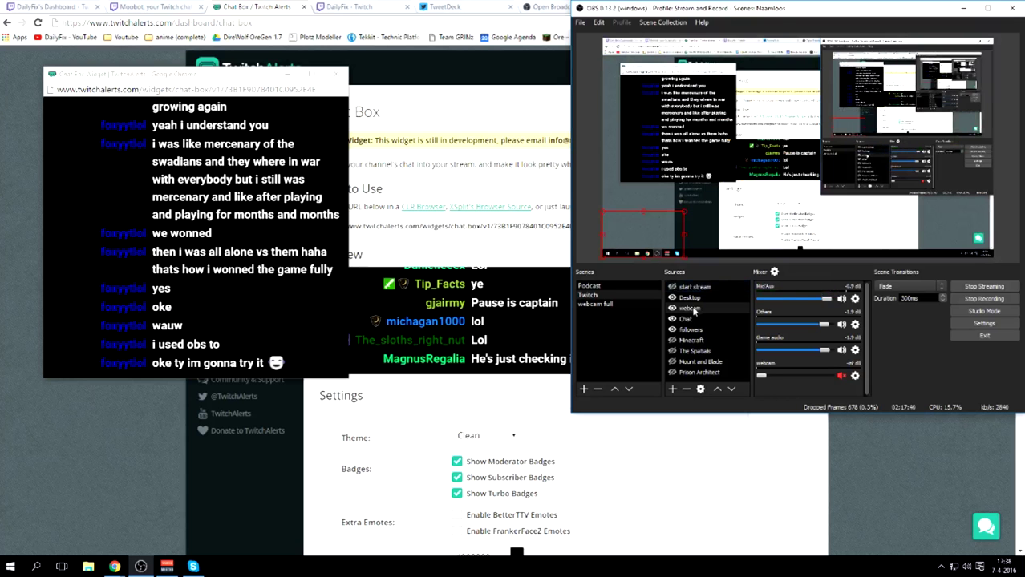
{"action": "left_click", "coordinate": [691, 309]}
{"action": "left_click", "coordinate": [683, 342]}
{"action": "left_click", "coordinate": [686, 361]}
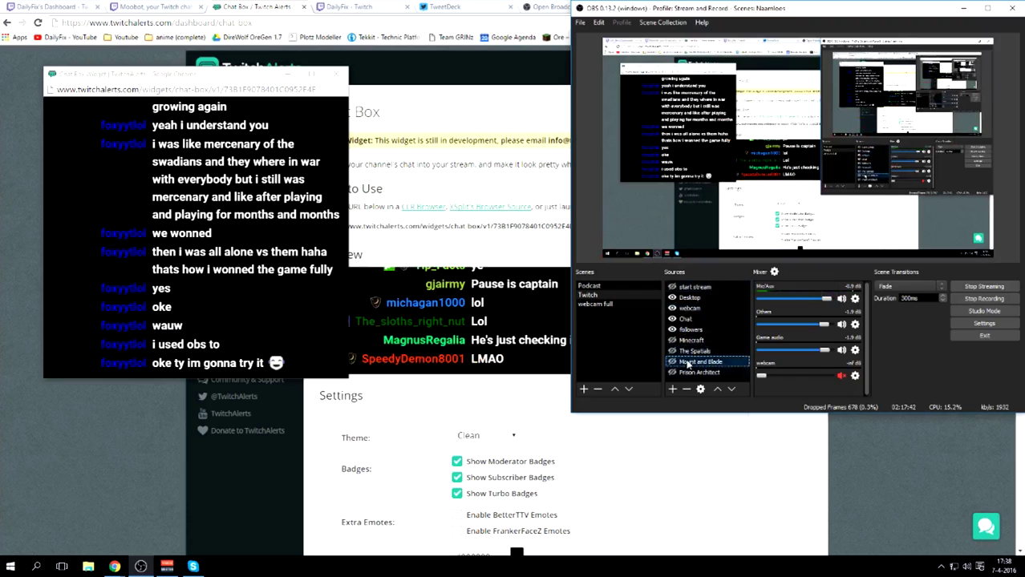
{"action": "left_click", "coordinate": [688, 373]}
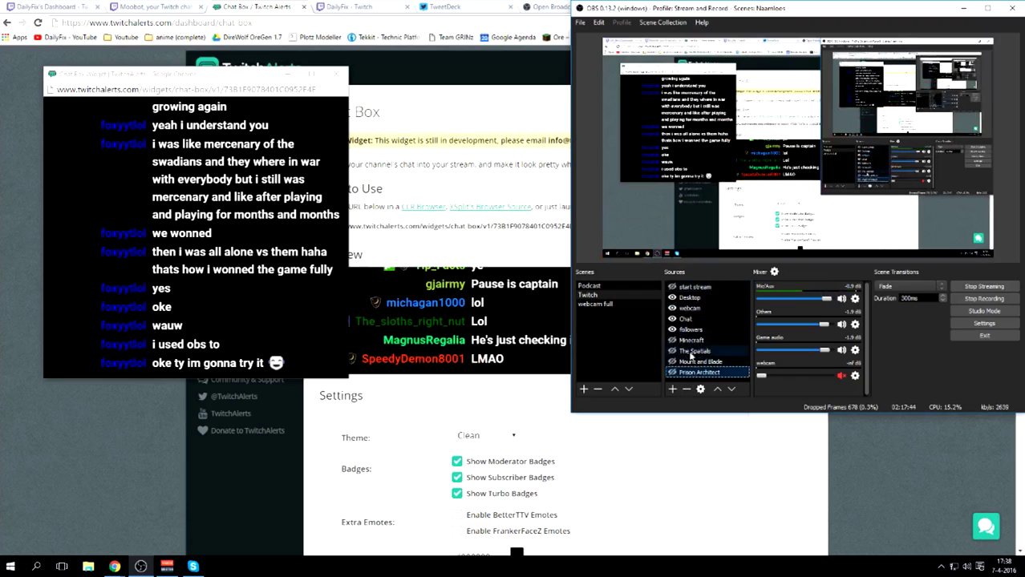